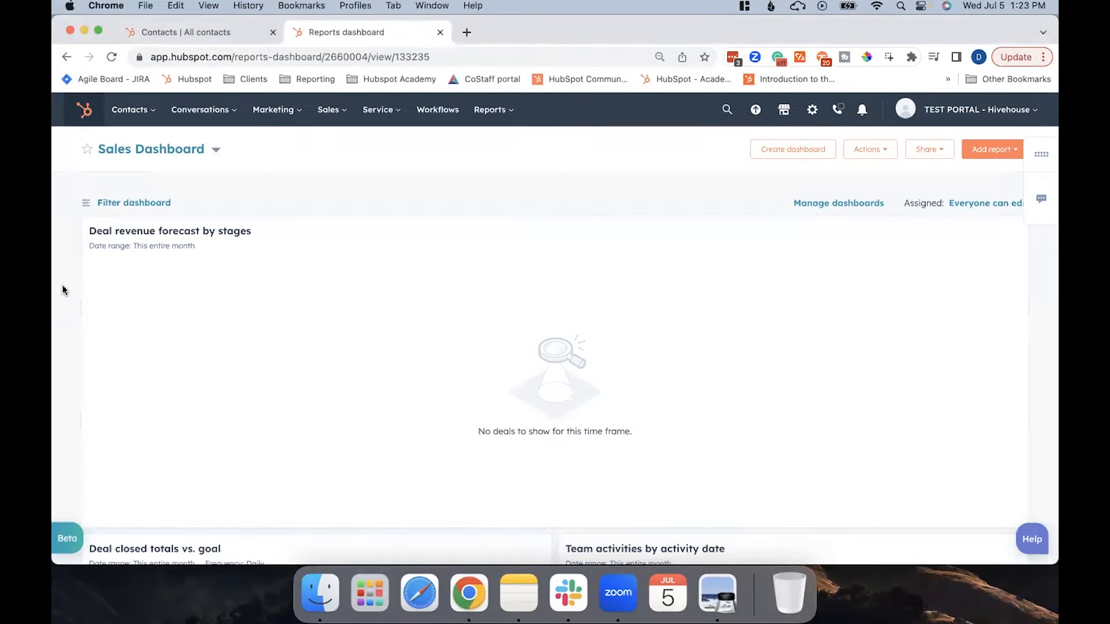
Open the account's contact property settings and start creating a new property.
click(814, 119)
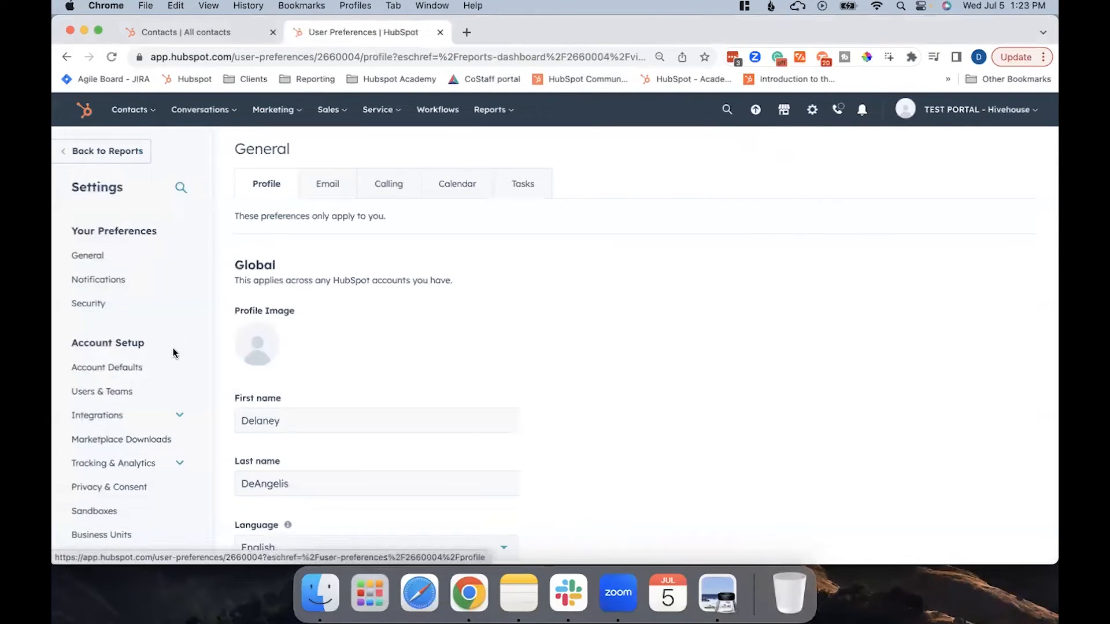
scroll(123, 412, down, 5)
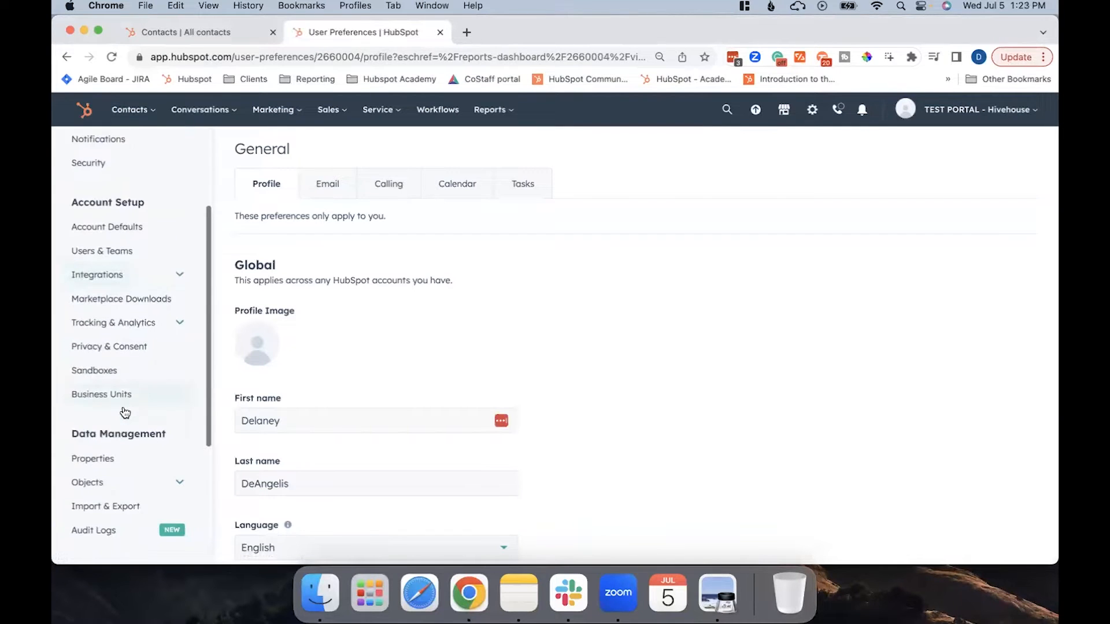
click(109, 401)
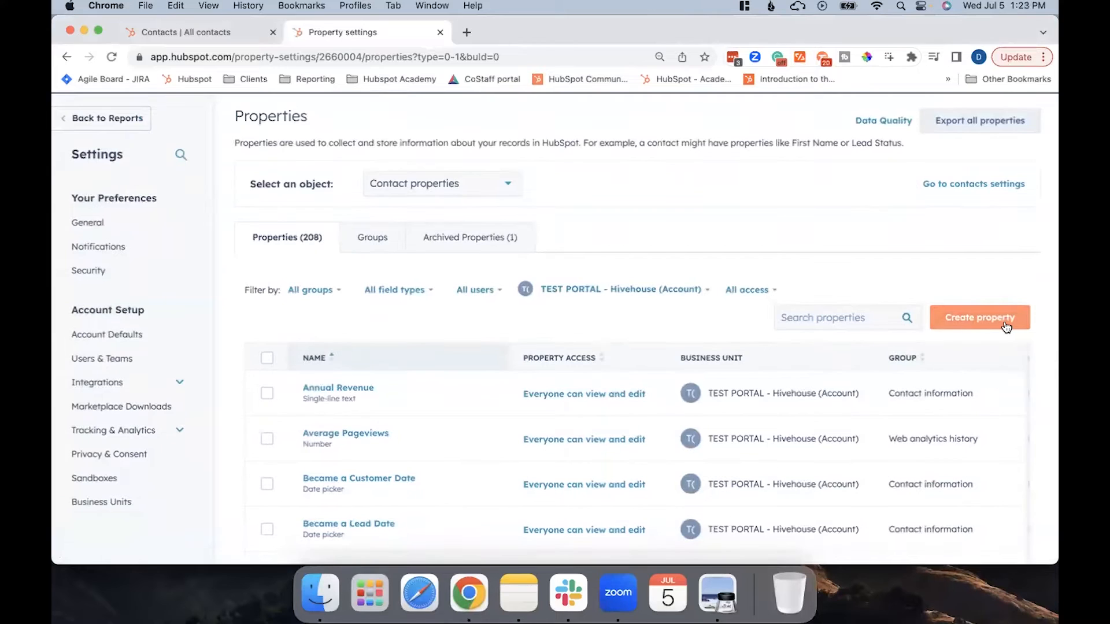
click(1005, 324)
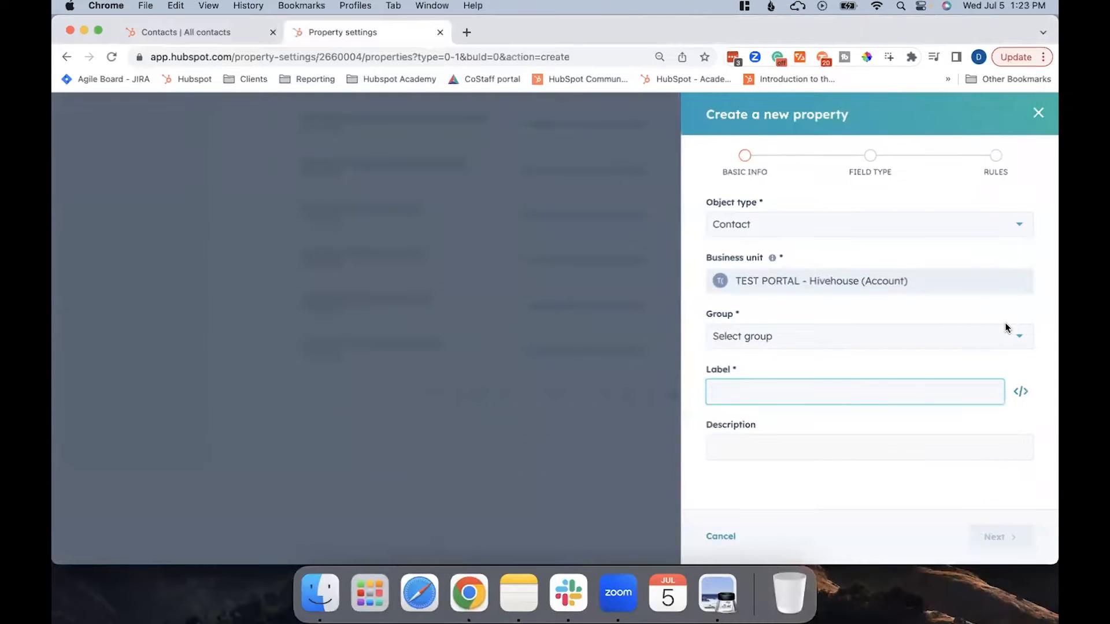
Review the available object types and choose Contact as the new property's object type.
click(916, 222)
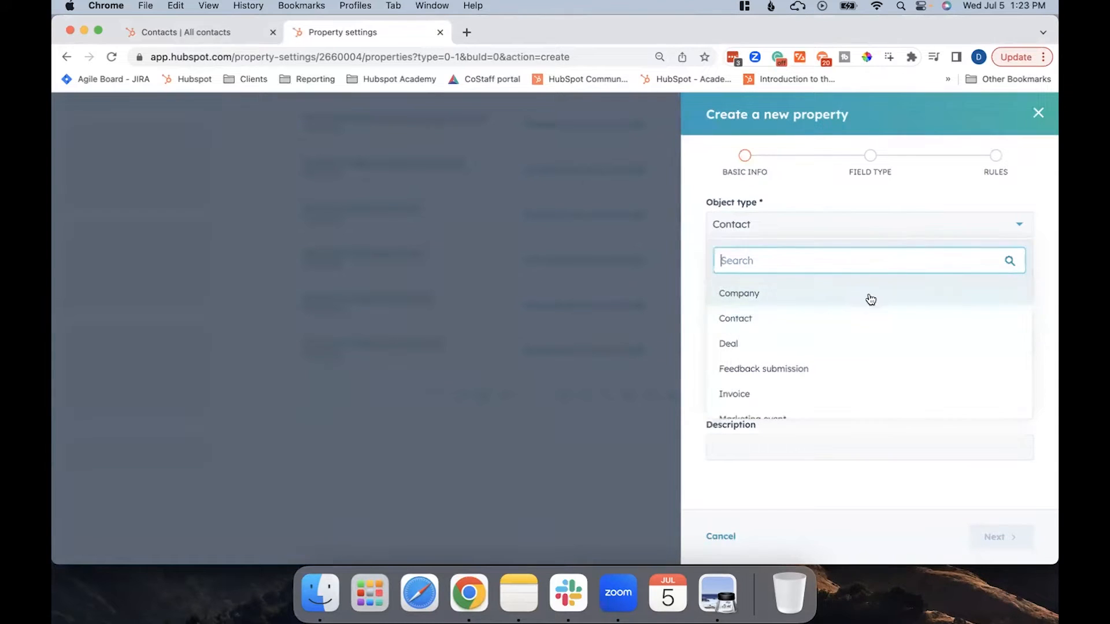
scroll(855, 376, down, 2)
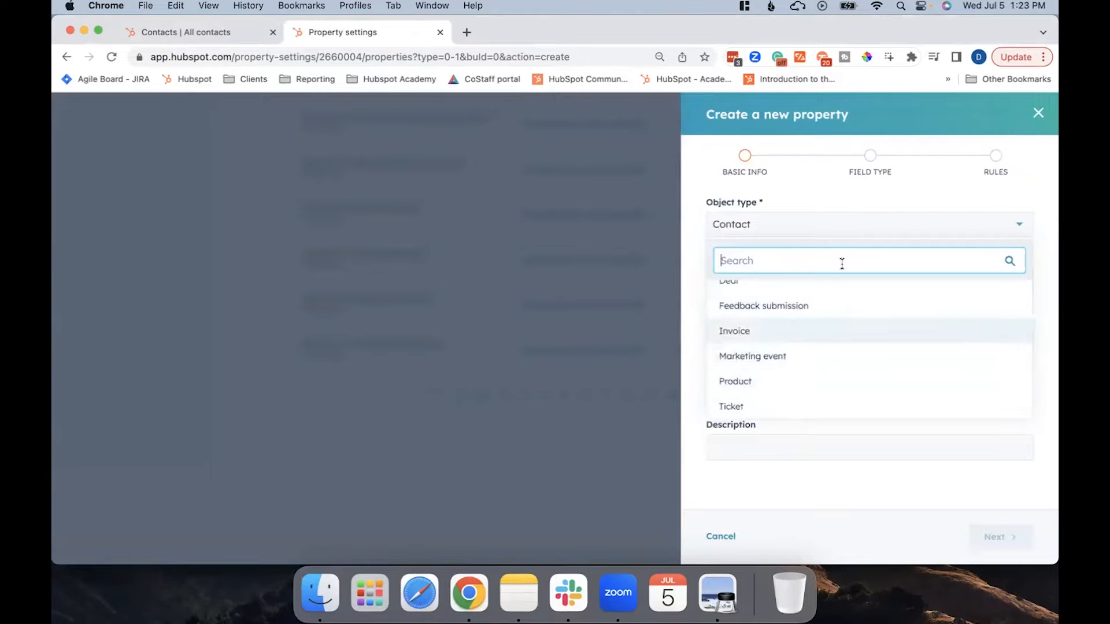
scroll(801, 359, up, 2)
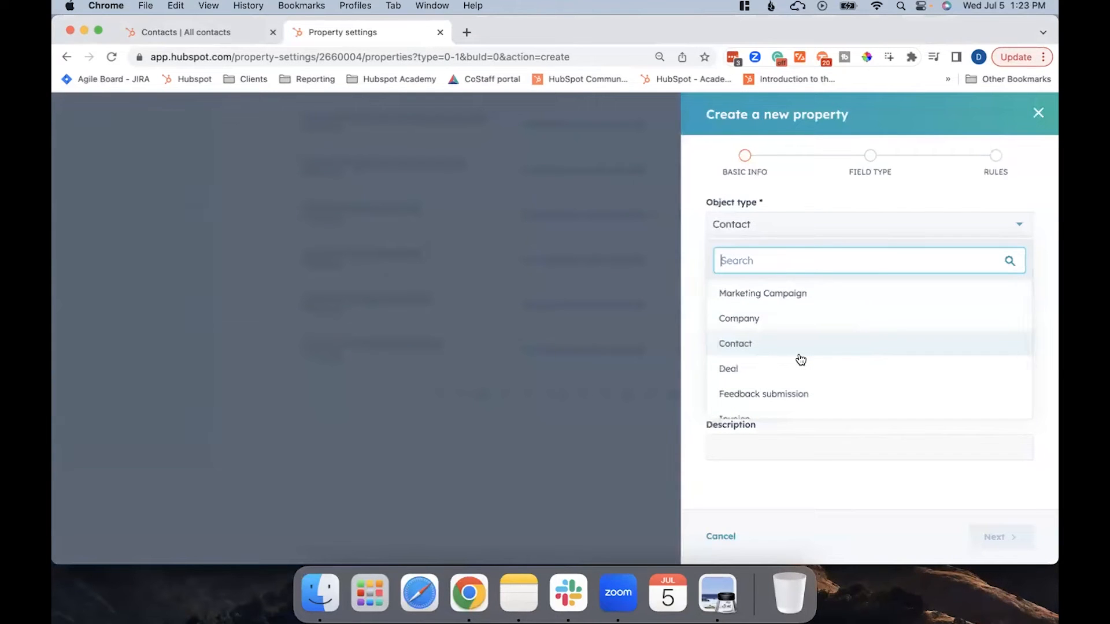
click(800, 354)
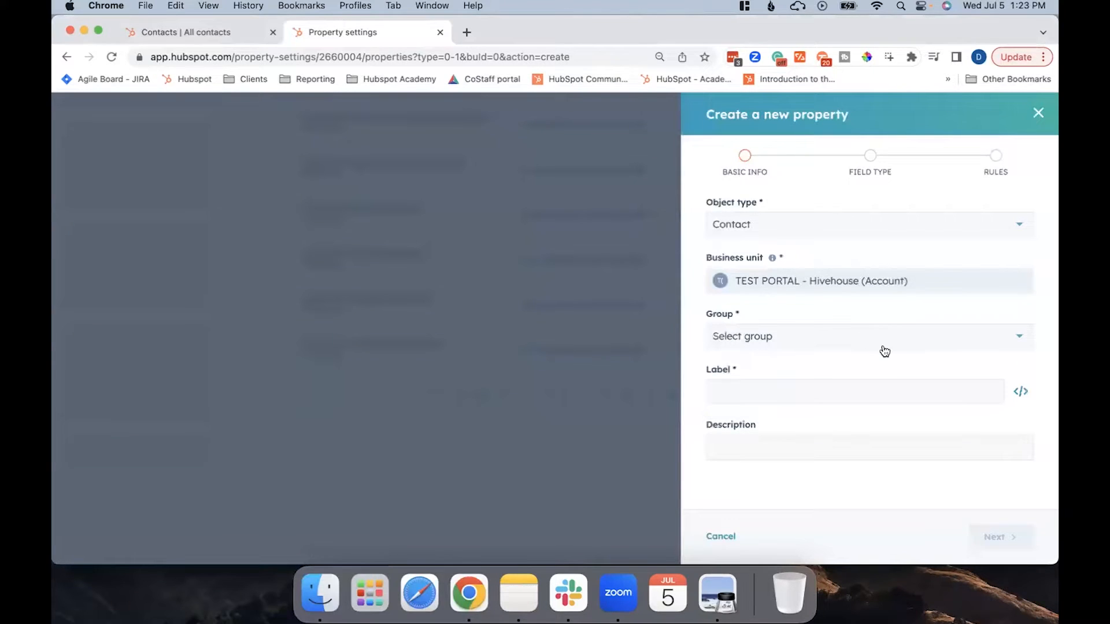
Assign the new property to the Contact information group.
click(856, 347)
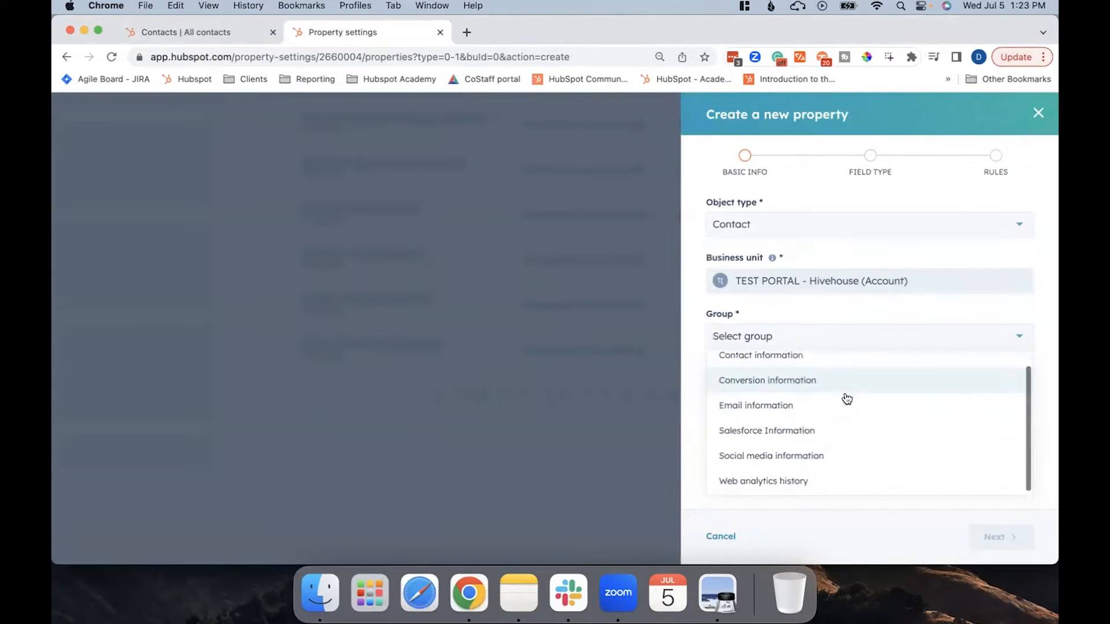
scroll(844, 397, down, 1)
scroll(846, 399, up, 1)
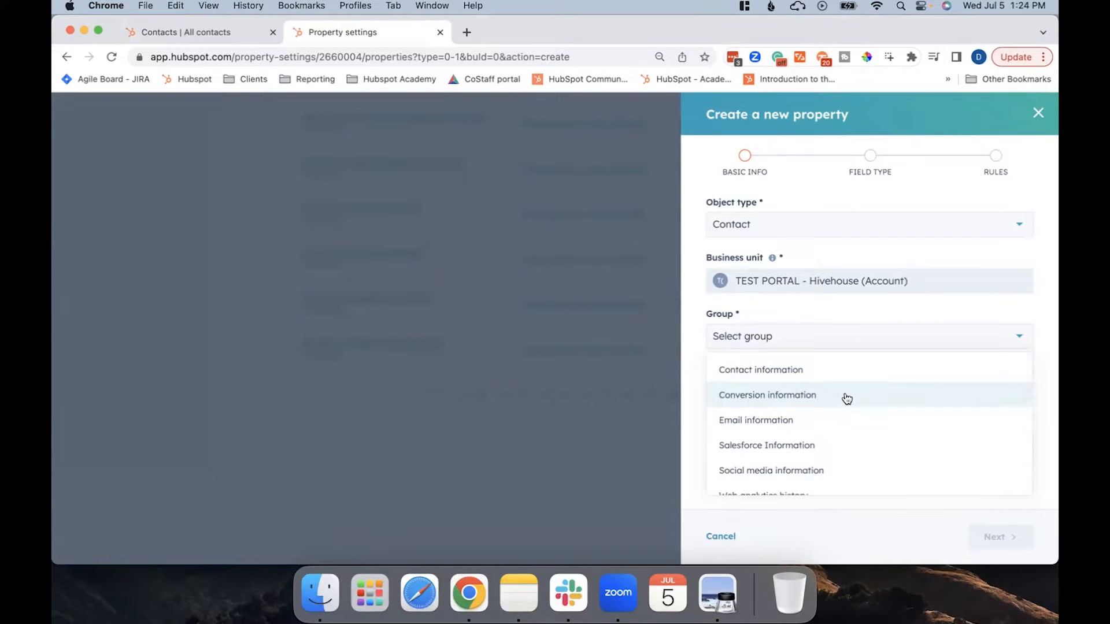
scroll(846, 399, down, 1)
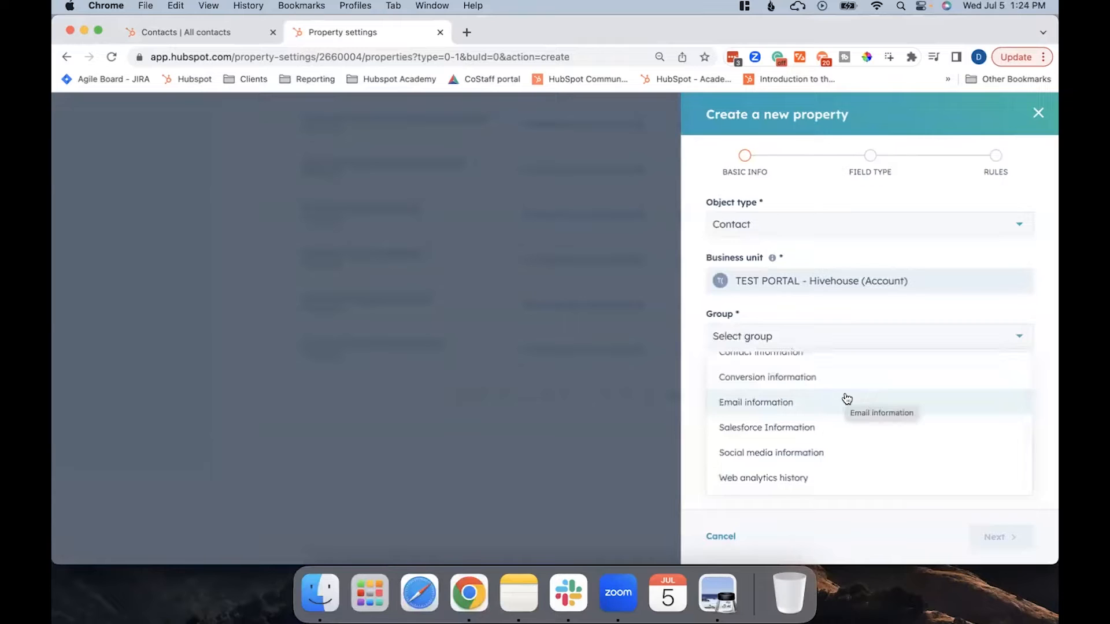
scroll(847, 399, up, 1)
click(764, 376)
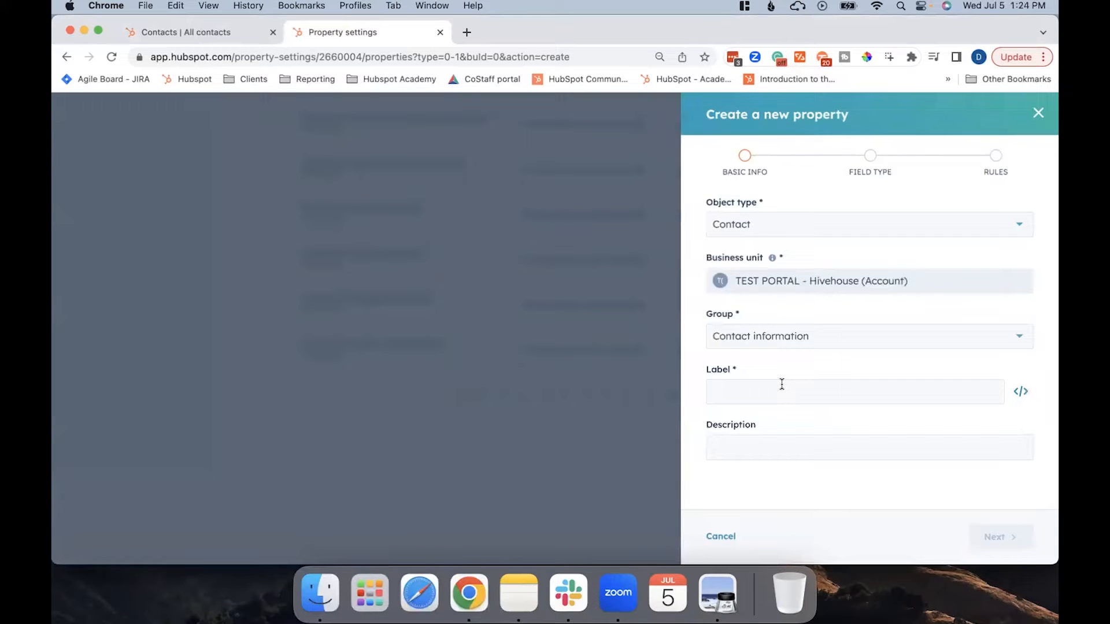
Label the new property "Do you work with an existing agency?".
click(739, 395)
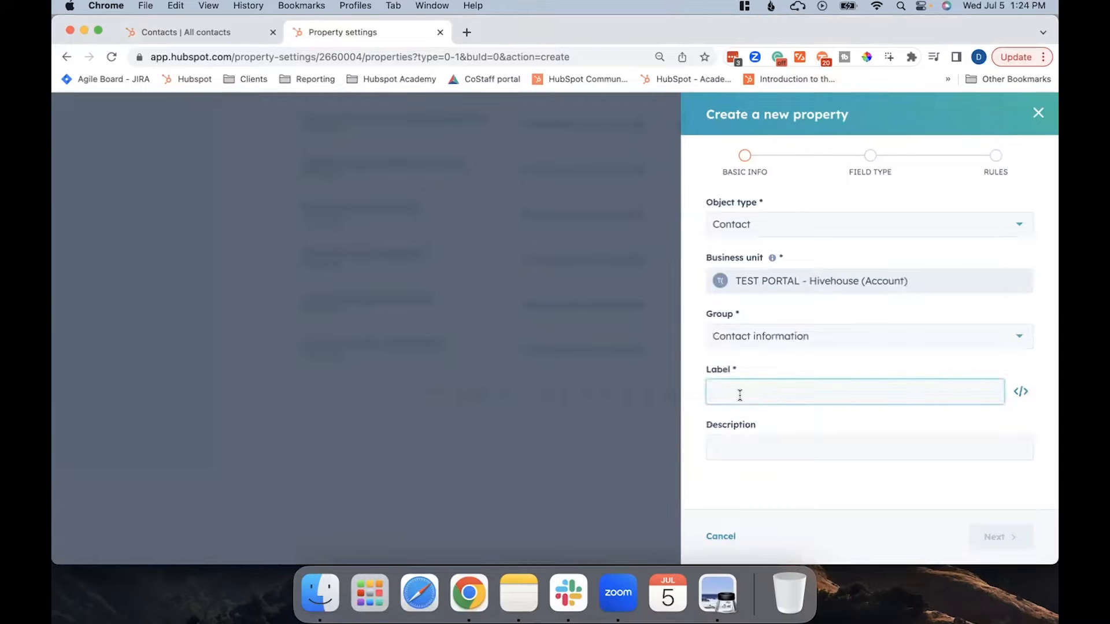
text(Do y)
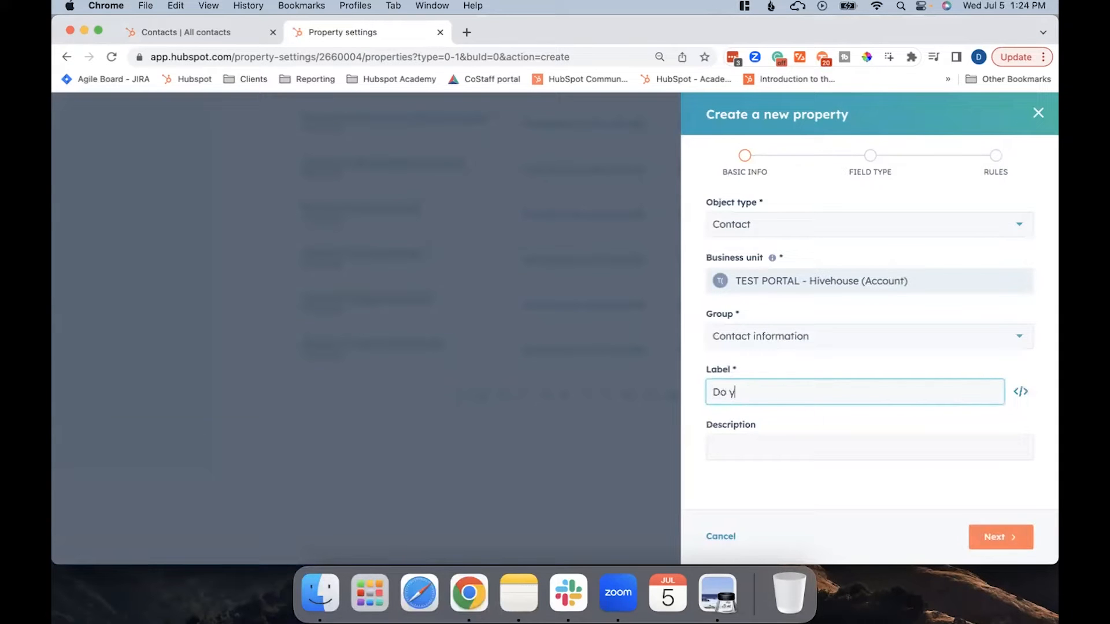
text(ou work with an existing agency)
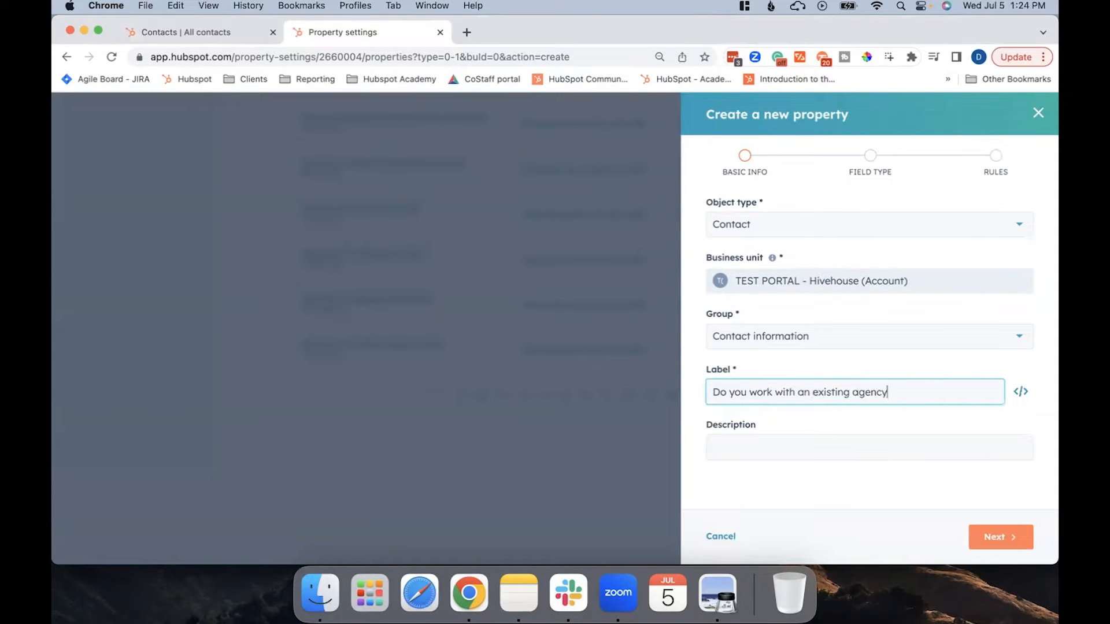
text(?)
Enter the description "Find out if they work with an agency already" and continue to the field type stage.
click(785, 451)
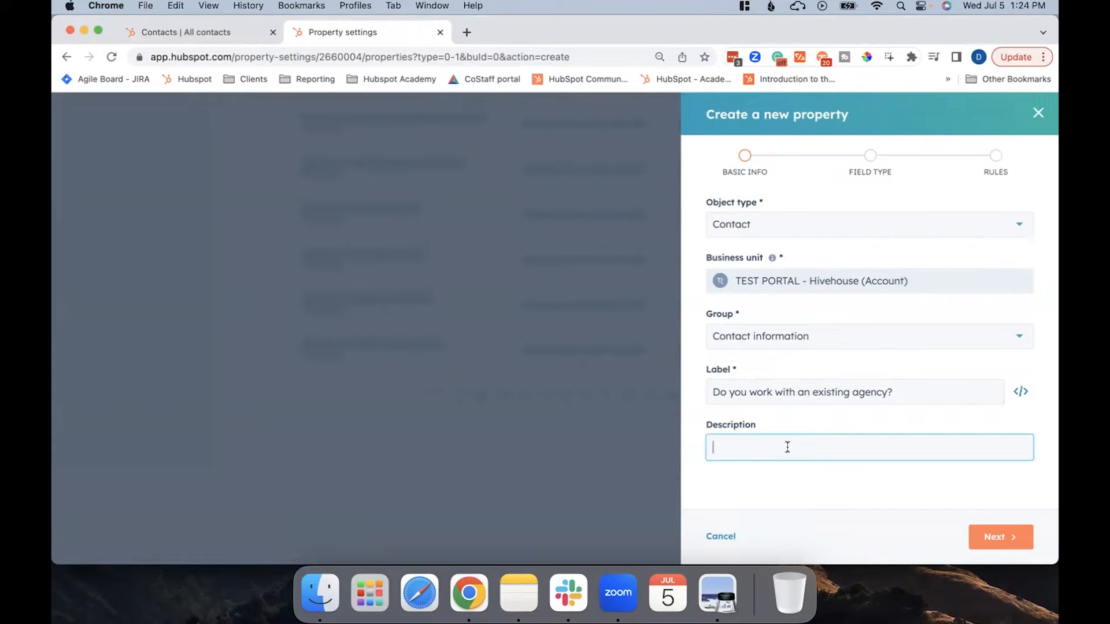
text(Find out if they work with an agency already)
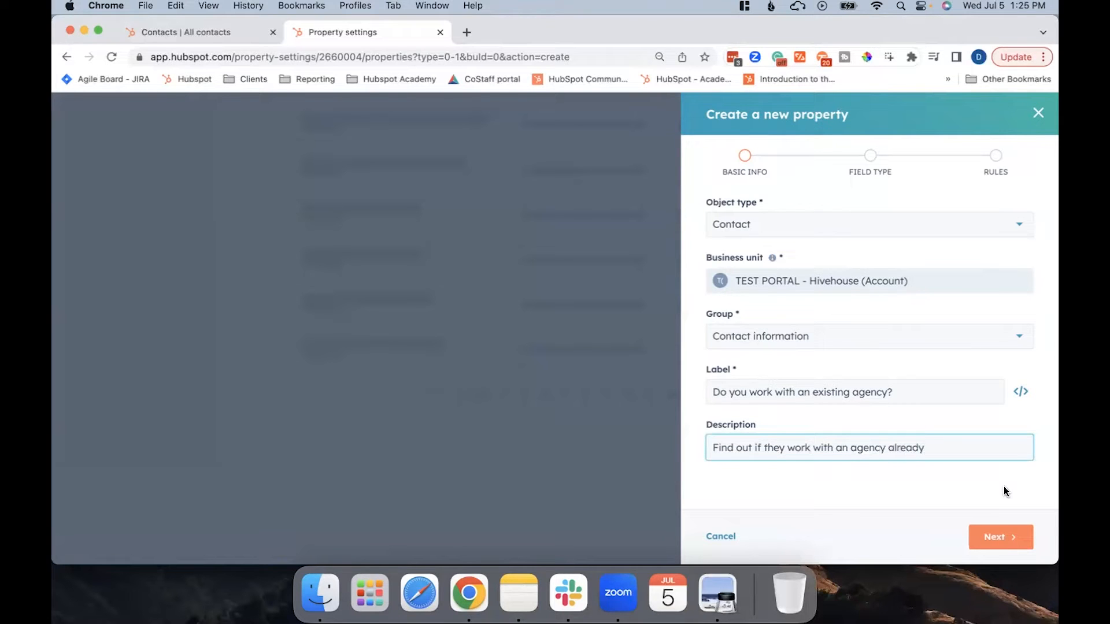
click(1012, 542)
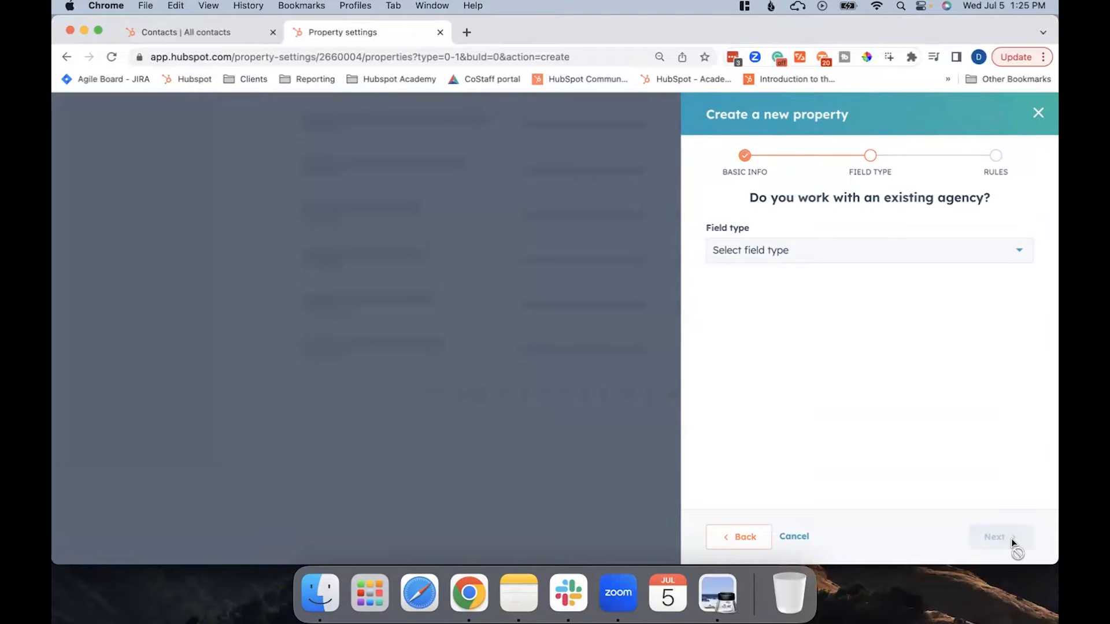
Look through the available field types and set the property's field type to Dropdown select.
click(897, 259)
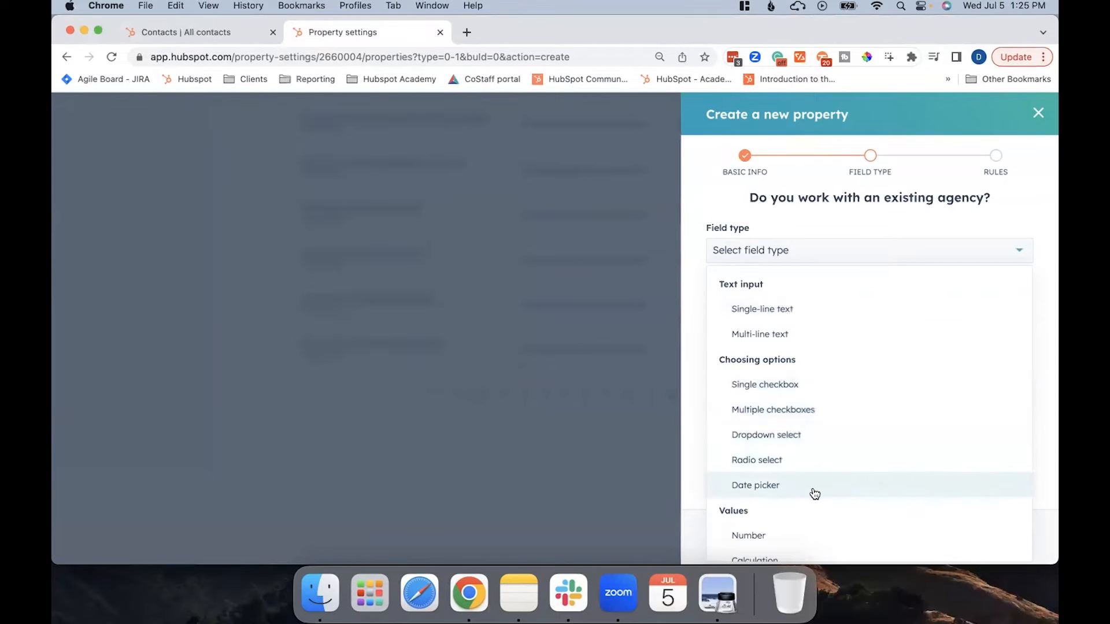
scroll(812, 463, down, 1)
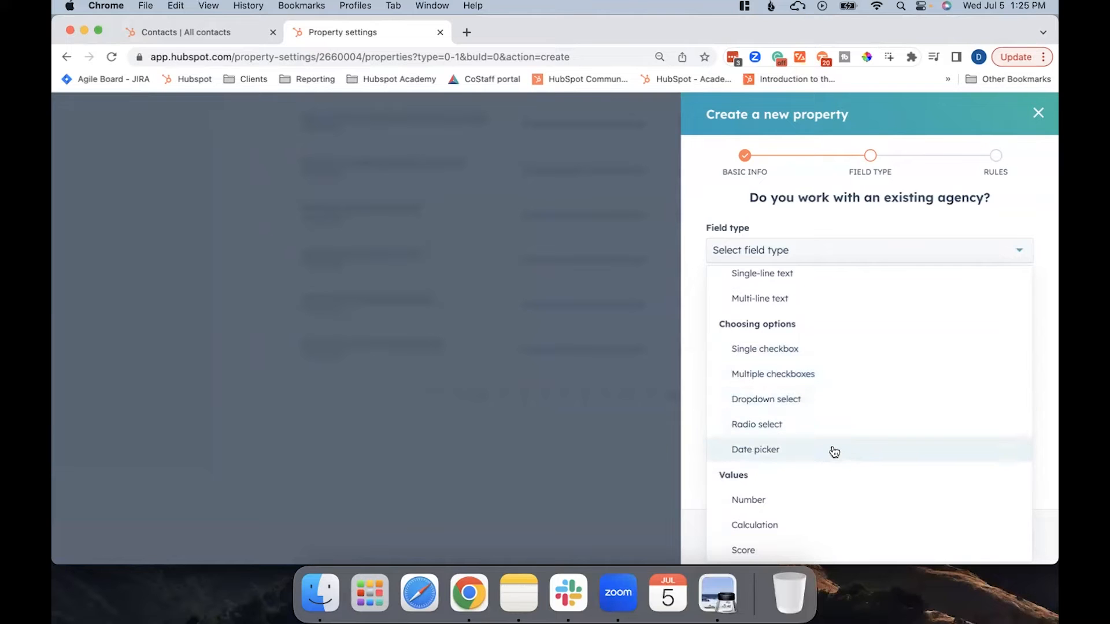
scroll(834, 451, down, 3)
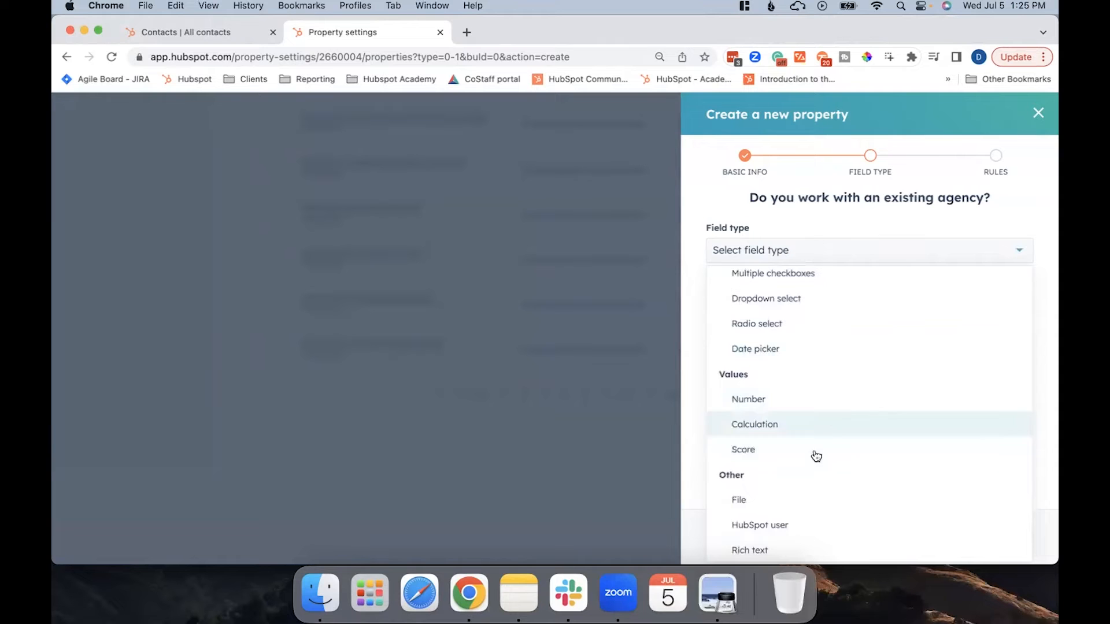
scroll(815, 460, down, 1)
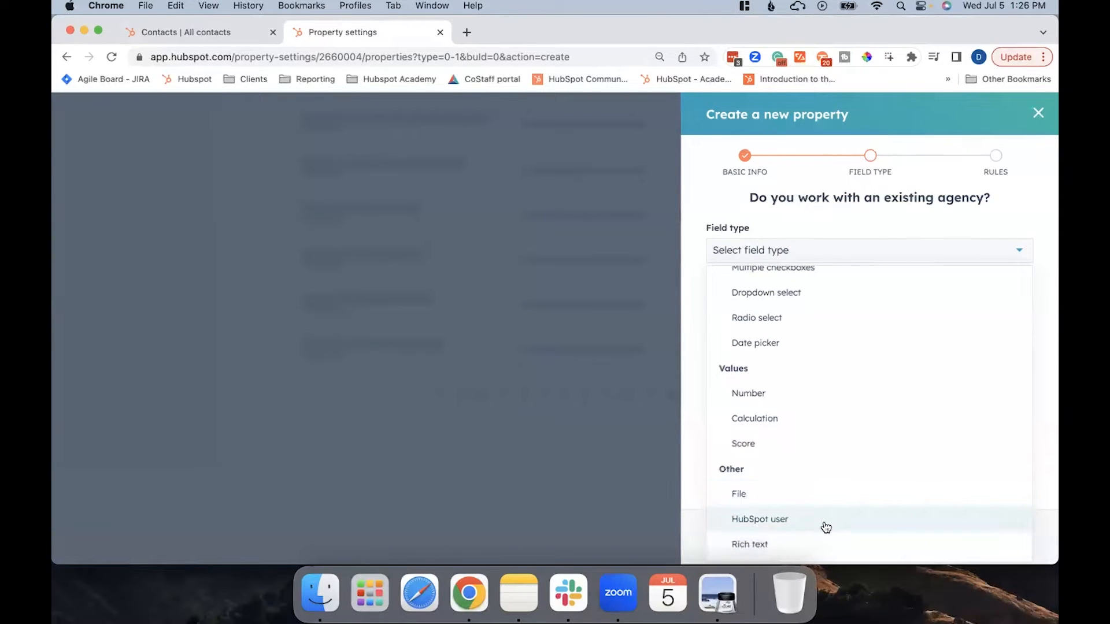
scroll(815, 407, up, 4)
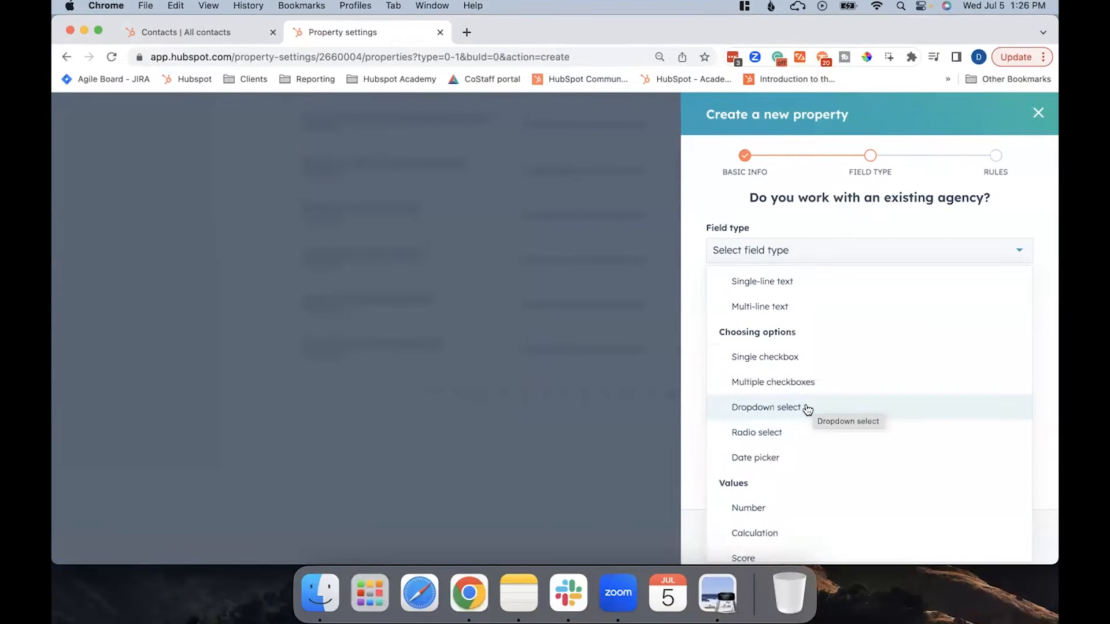
click(804, 408)
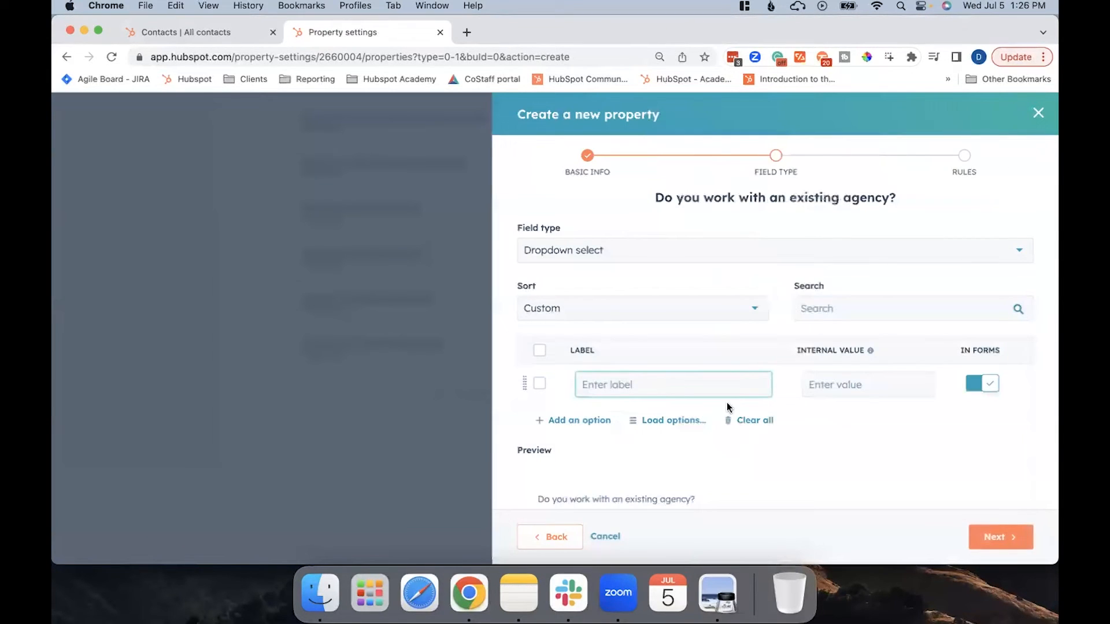
Add the dropdown options Yes, No and Previously to the property, capitalizing each label.
text(Yes)
key(Return)
text(no)
key(Return)
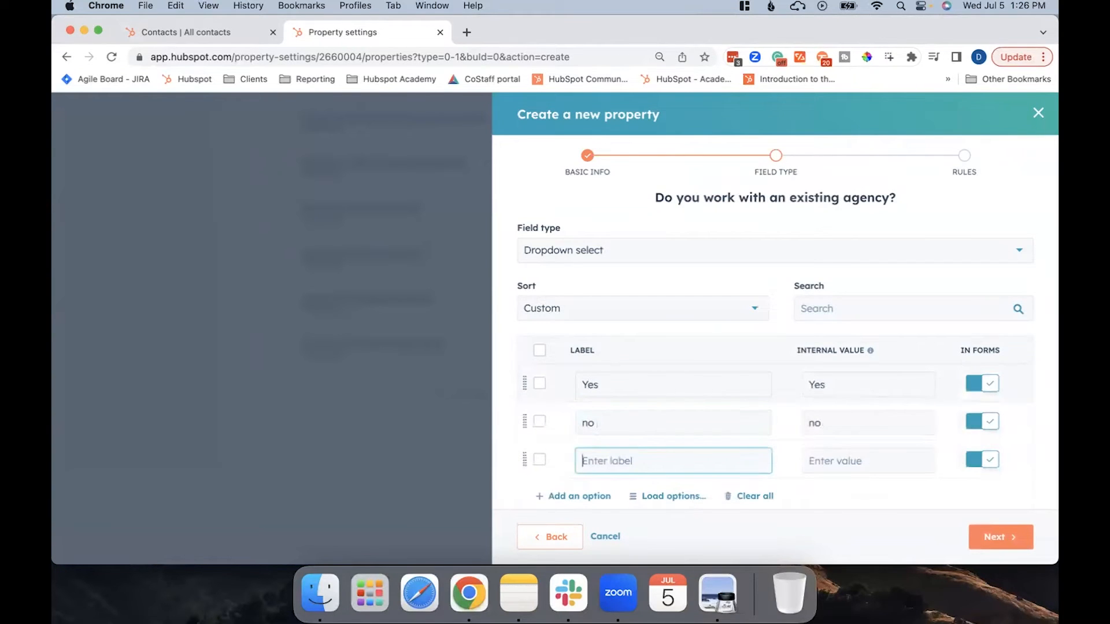
text(Previdou)
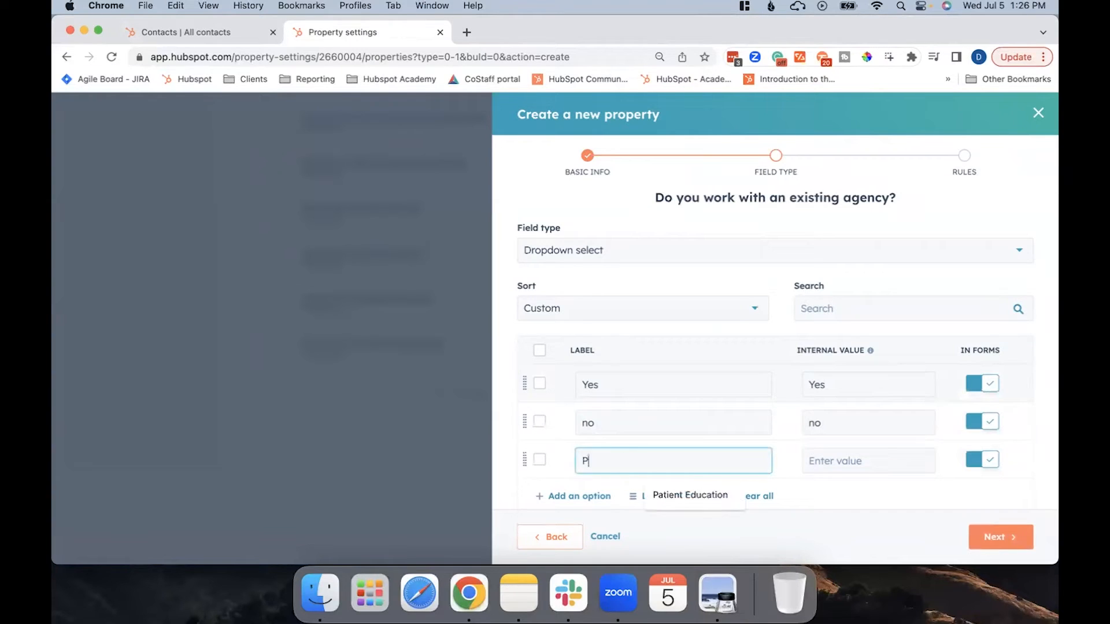
key(BackSpace)
key(BackSpace)
key(BackSpace)
text(ously)
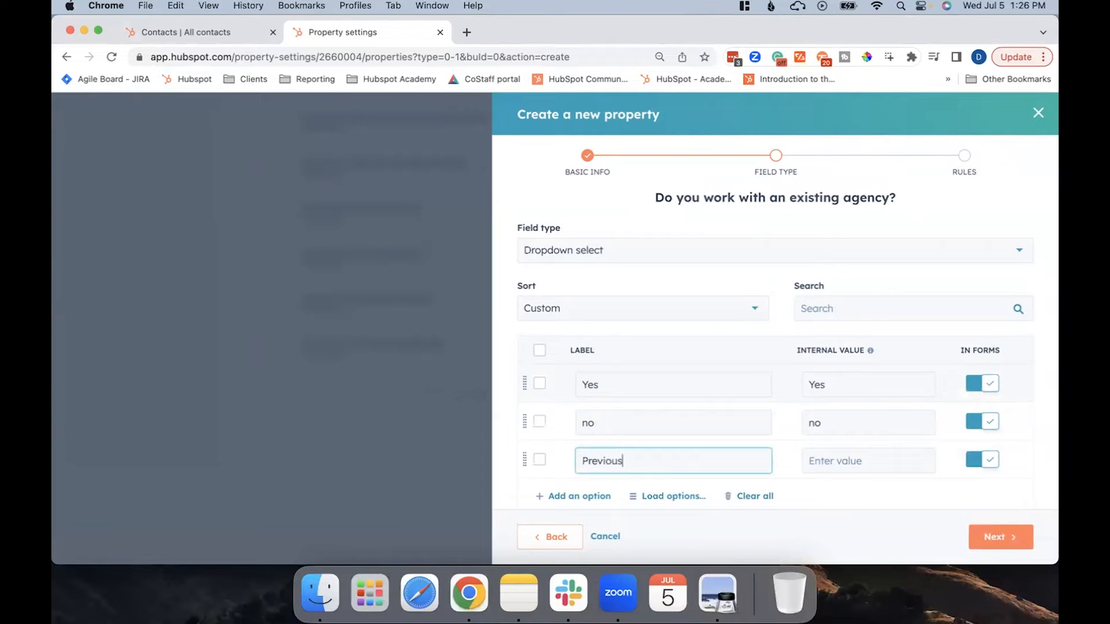
double_click(590, 421)
text(No)
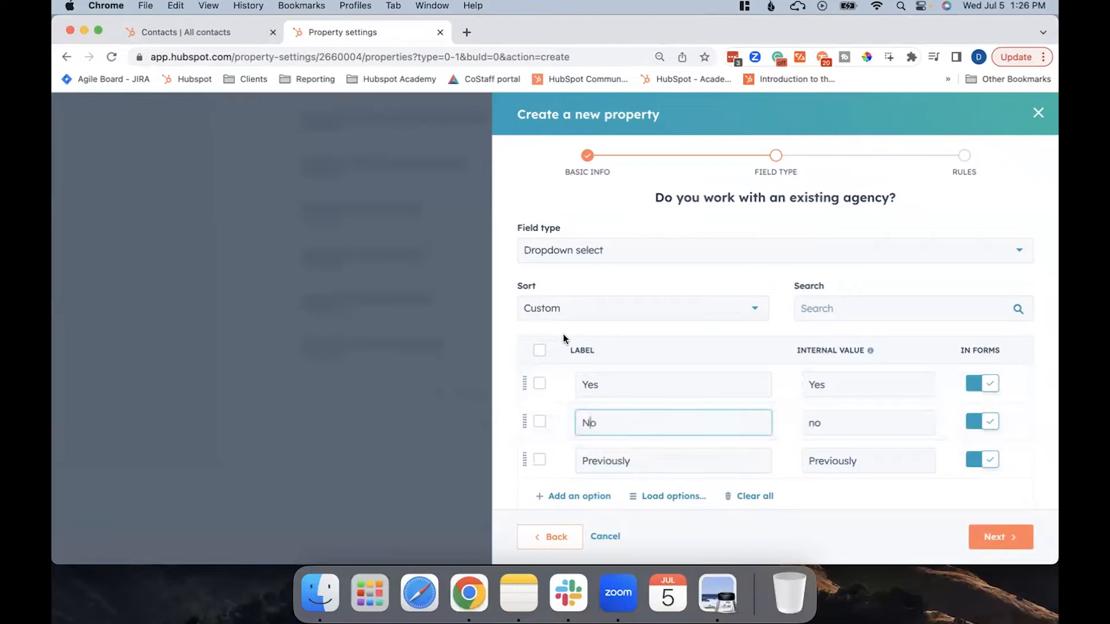
Sort the property's dropdown options alphabetically.
click(598, 317)
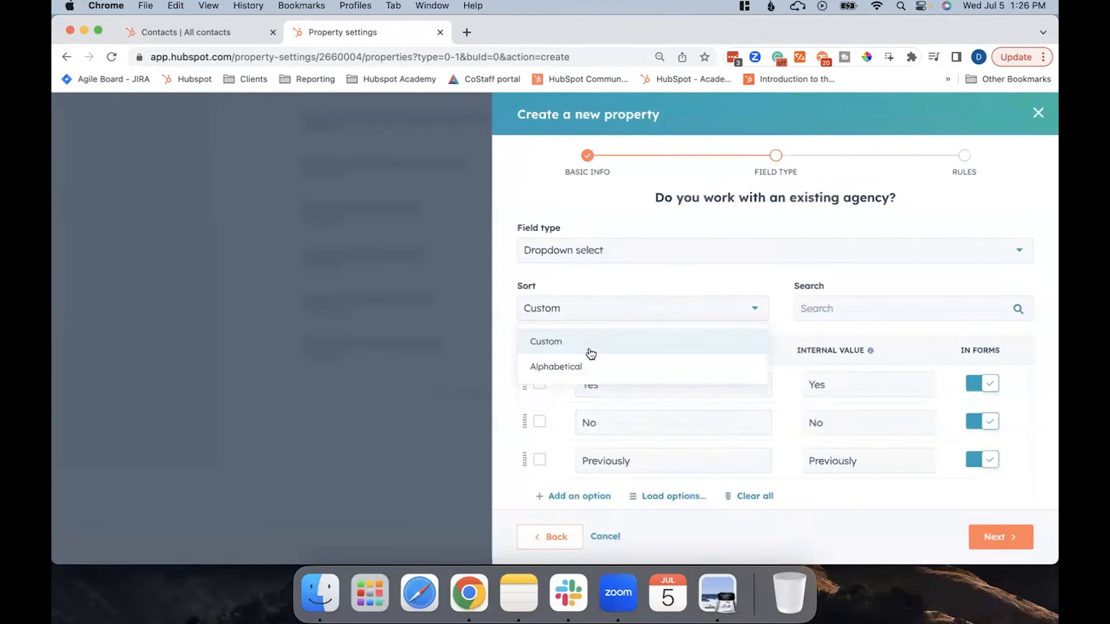
click(582, 368)
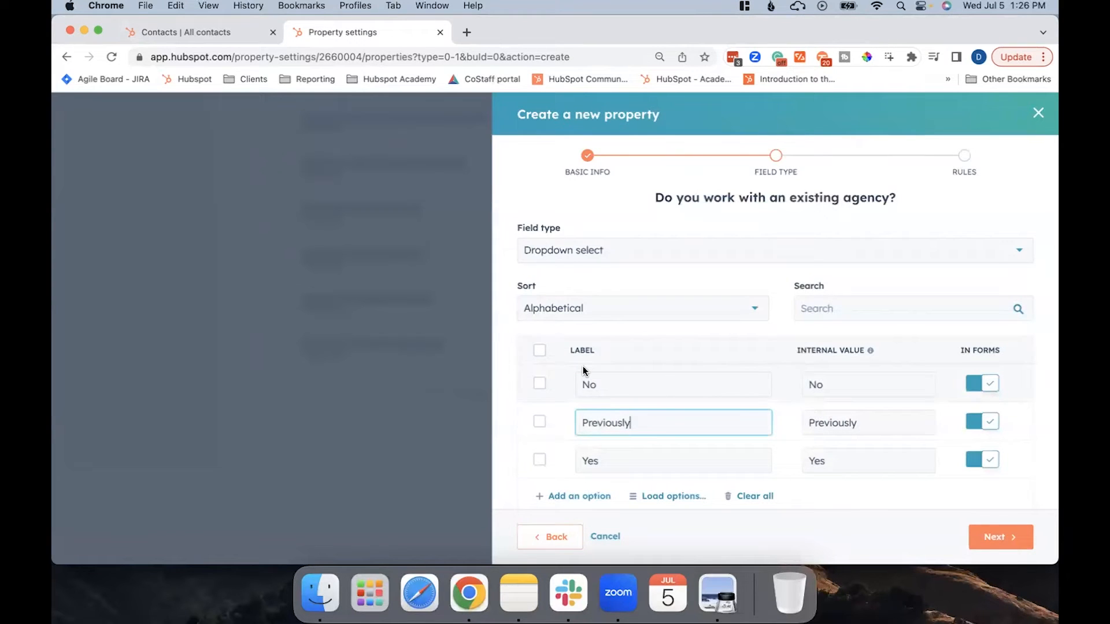
Check the option list in the property's dropdown preview, and continue to the property rules stage.
scroll(793, 357, down, 2)
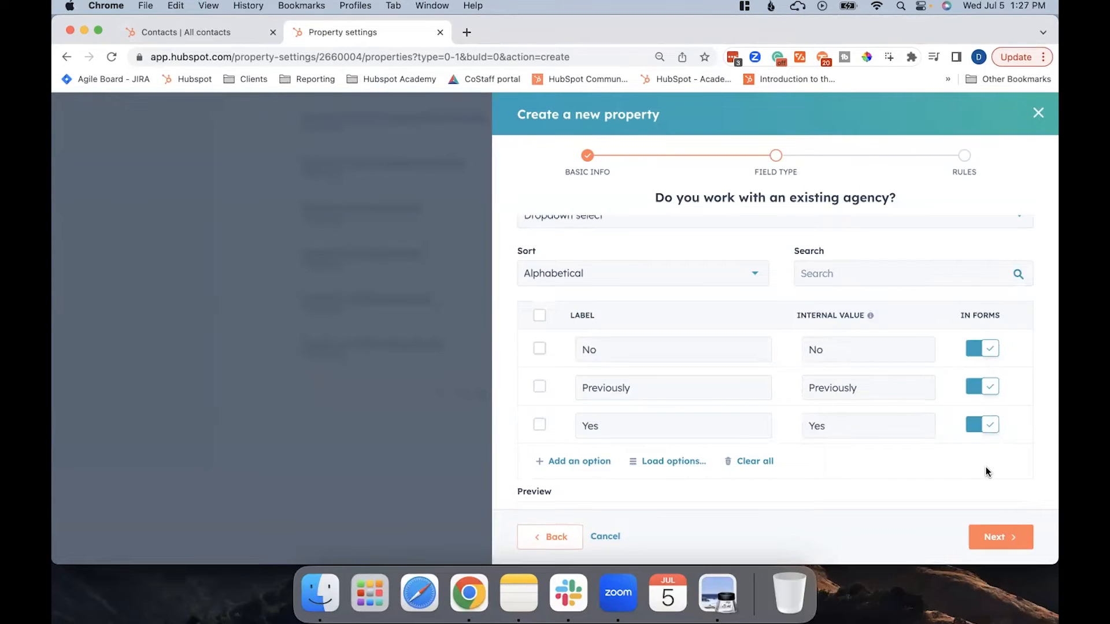
scroll(988, 471, down, 3)
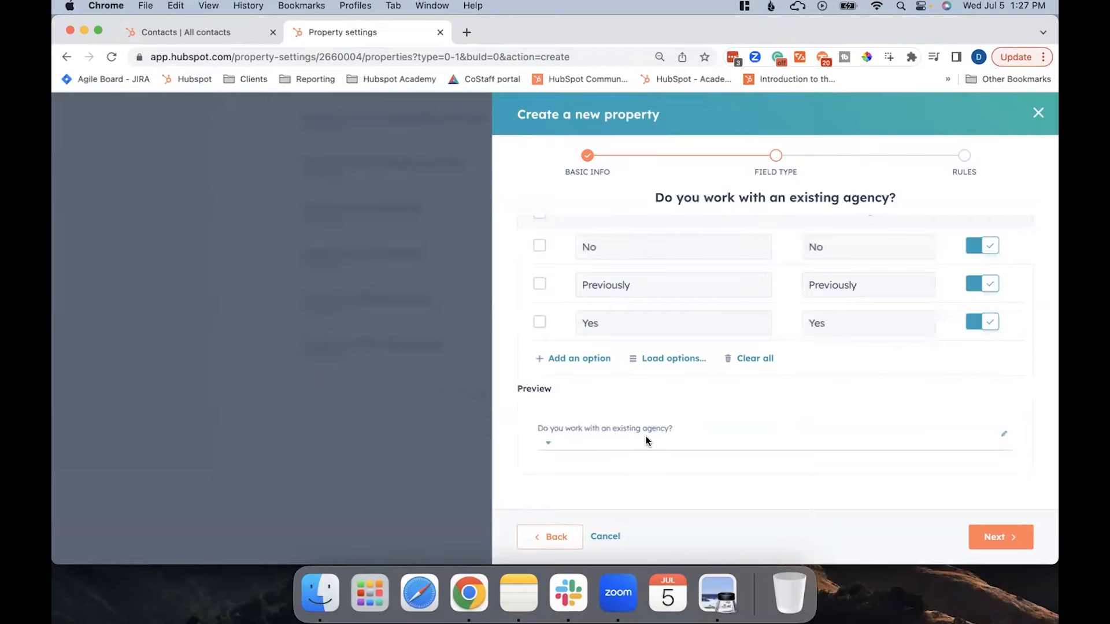
click(553, 446)
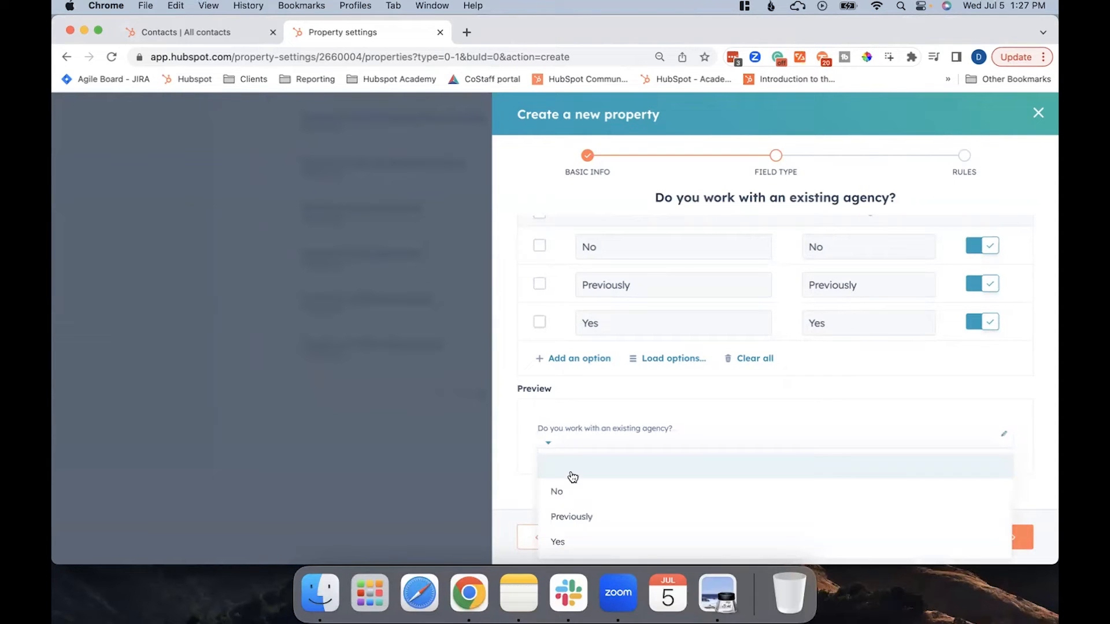
click(671, 412)
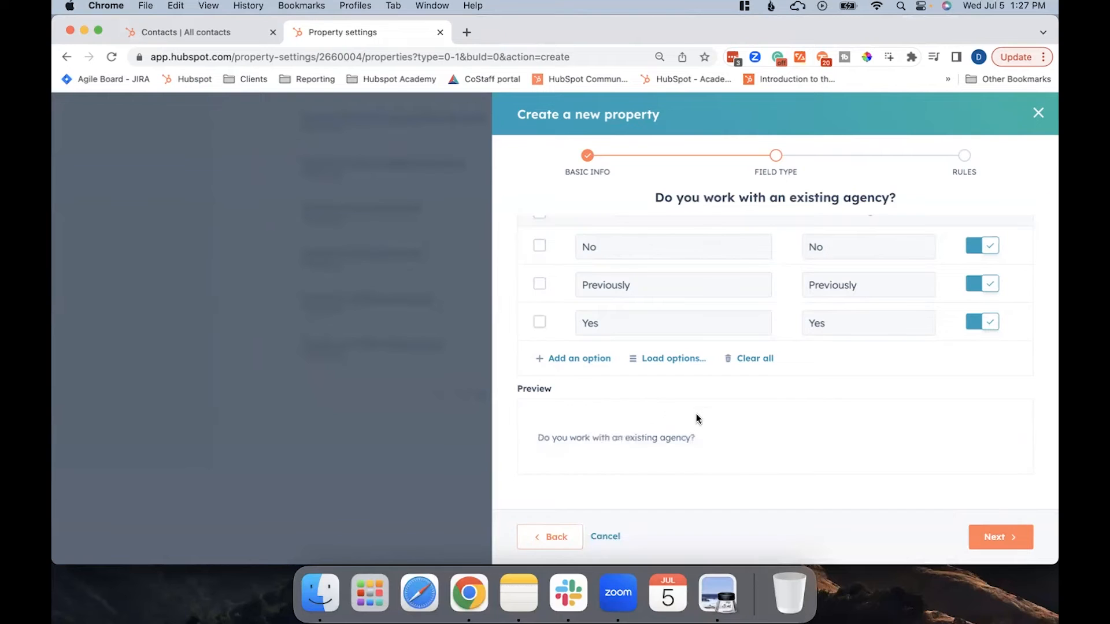
click(991, 536)
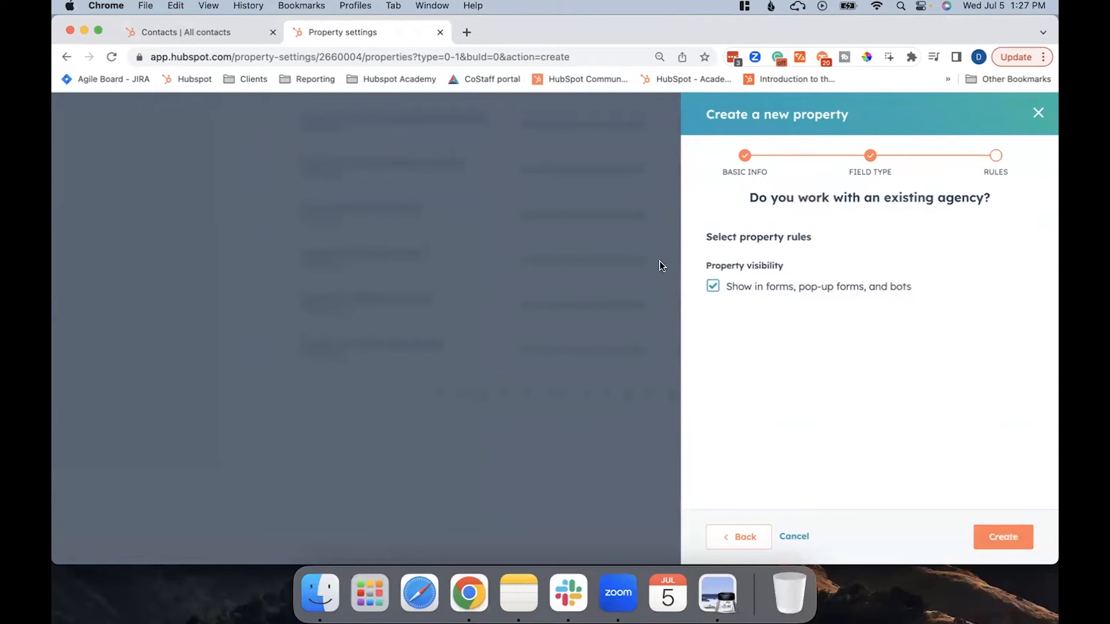
Create the property, keeping it shown in forms, pop-up forms, and bots.
click(714, 289)
click(714, 289)
click(1008, 540)
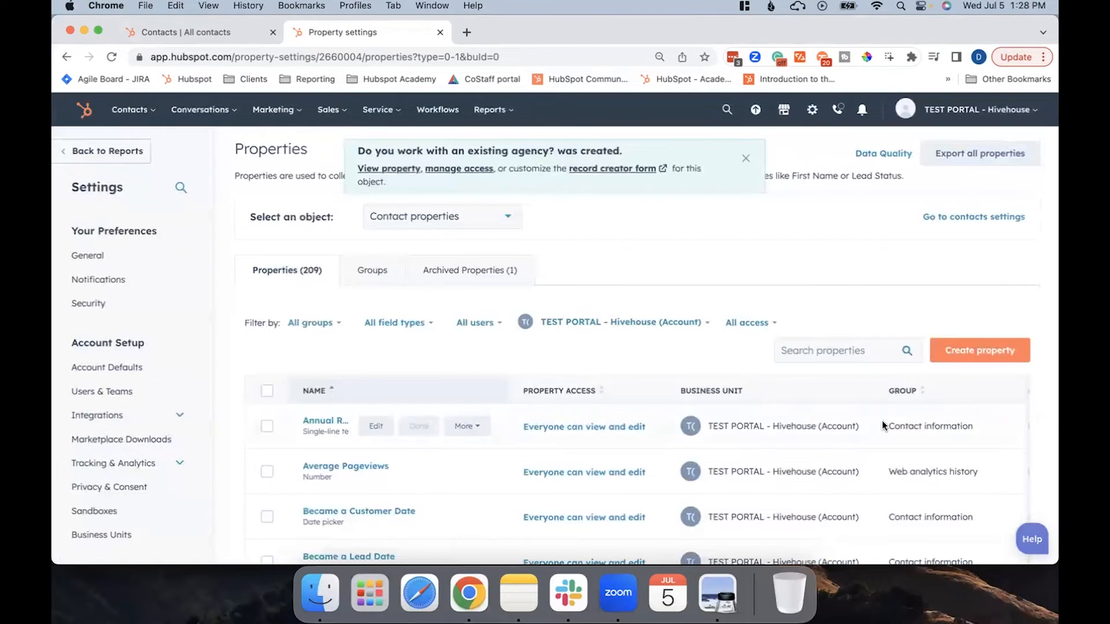
Search the contact properties for "Do" and open the "Do you work with an existing agency?" property for editing.
click(815, 350)
text(Do)
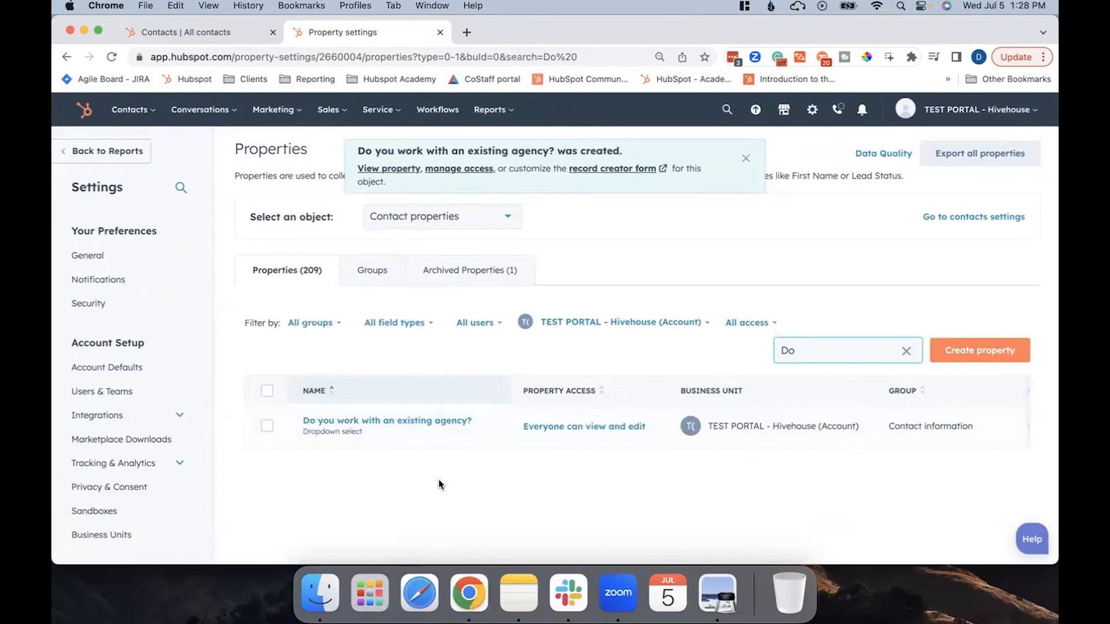
click(308, 426)
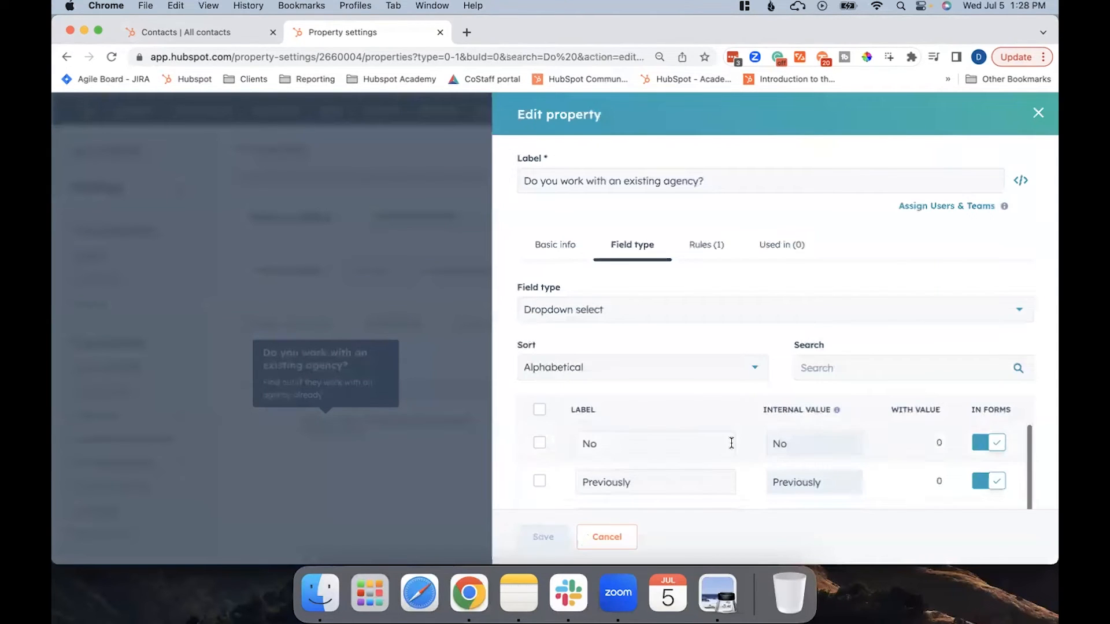
Review the property's basic info, group choice, field type, rules and usage, and close it without changes.
click(560, 245)
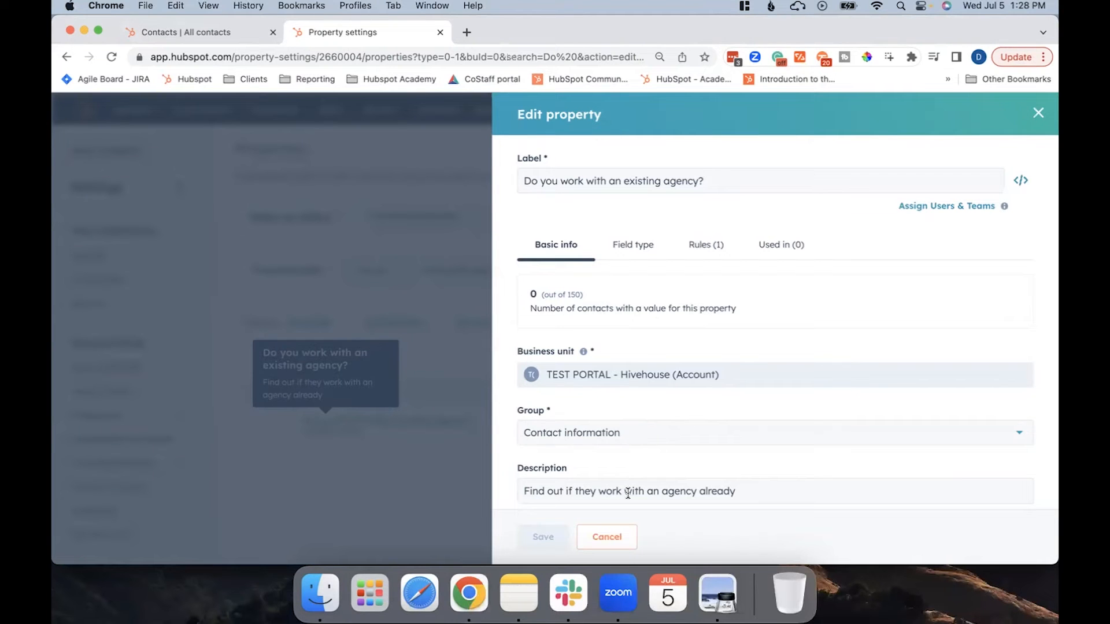
click(595, 433)
click(596, 433)
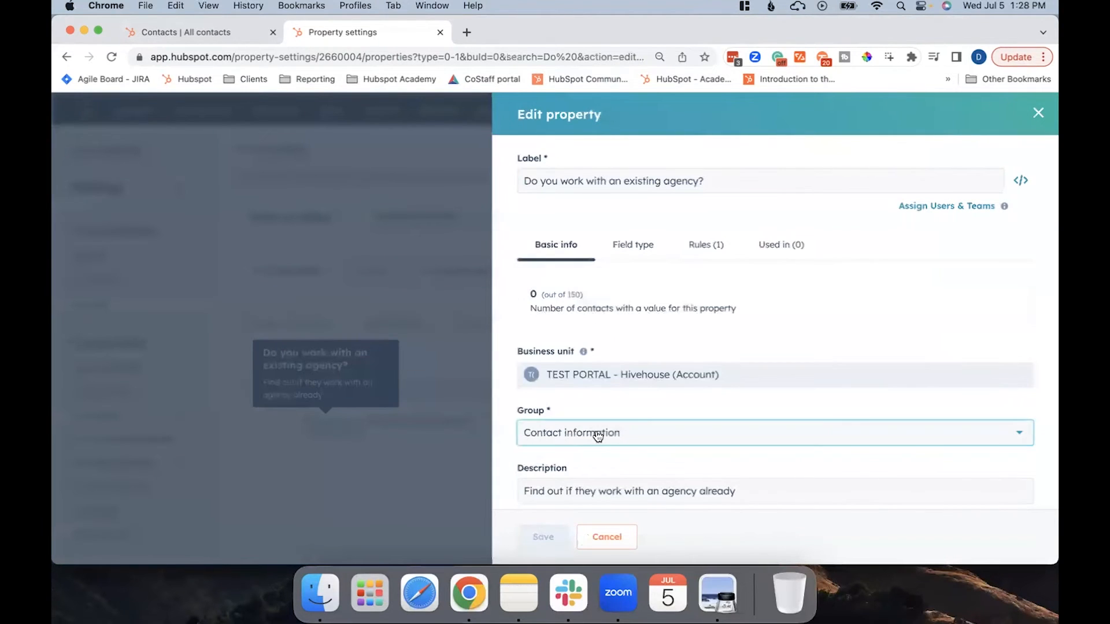
click(631, 245)
scroll(706, 421, down, 3)
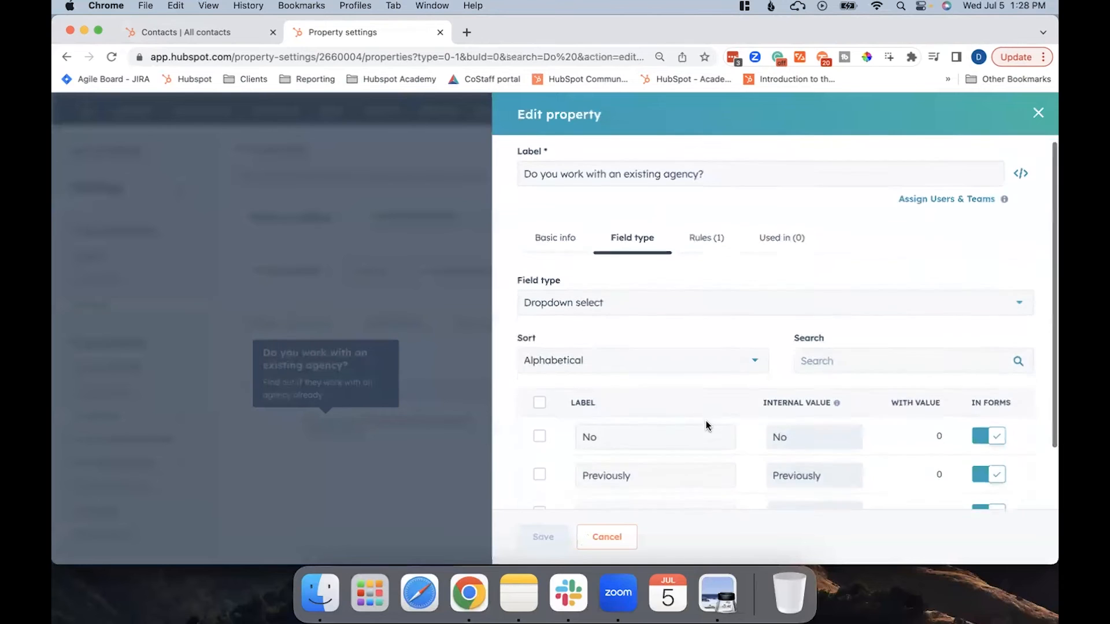
scroll(721, 349, up, 3)
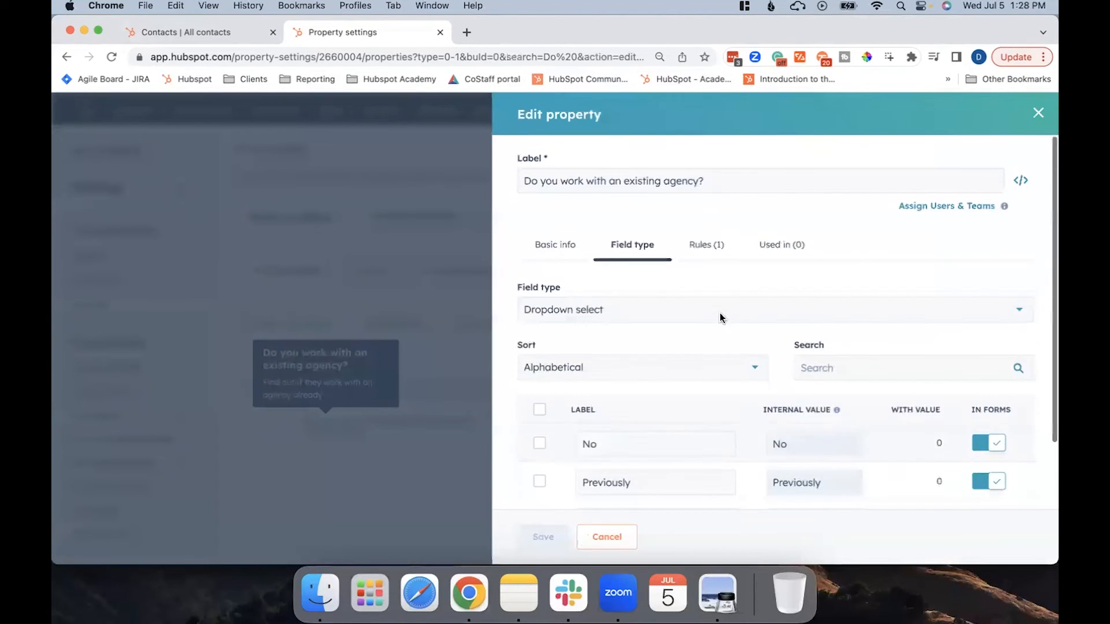
click(705, 248)
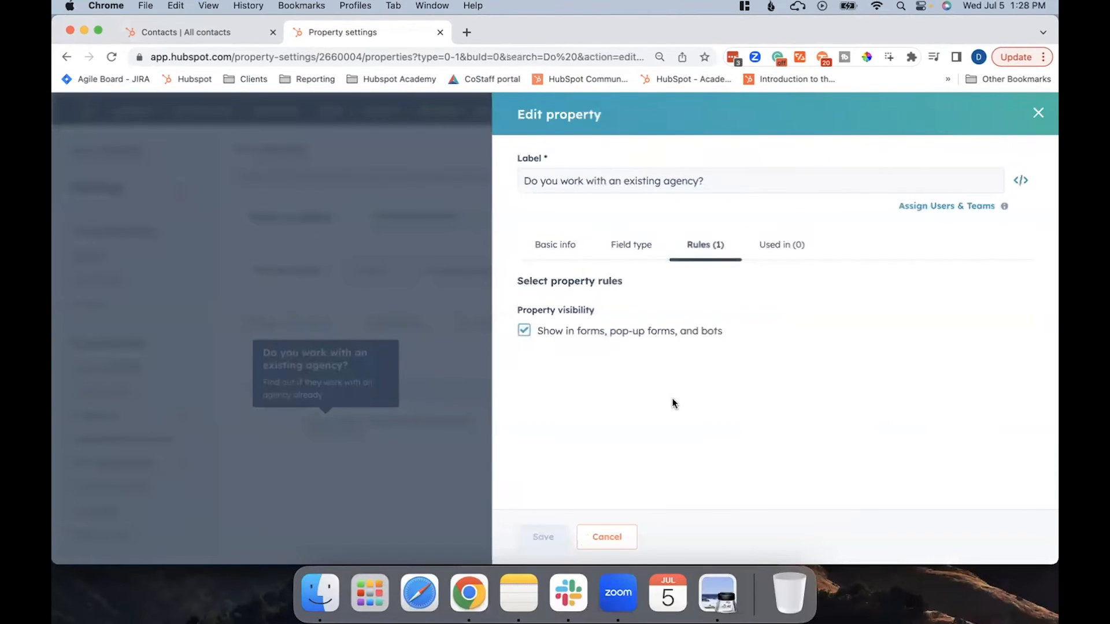
click(778, 258)
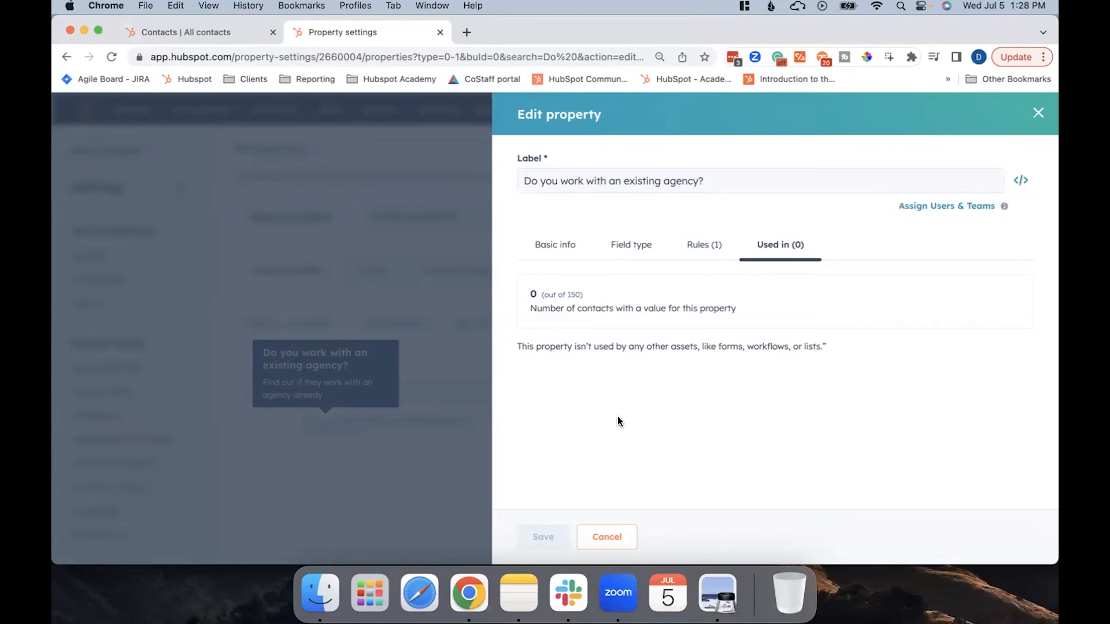
click(616, 542)
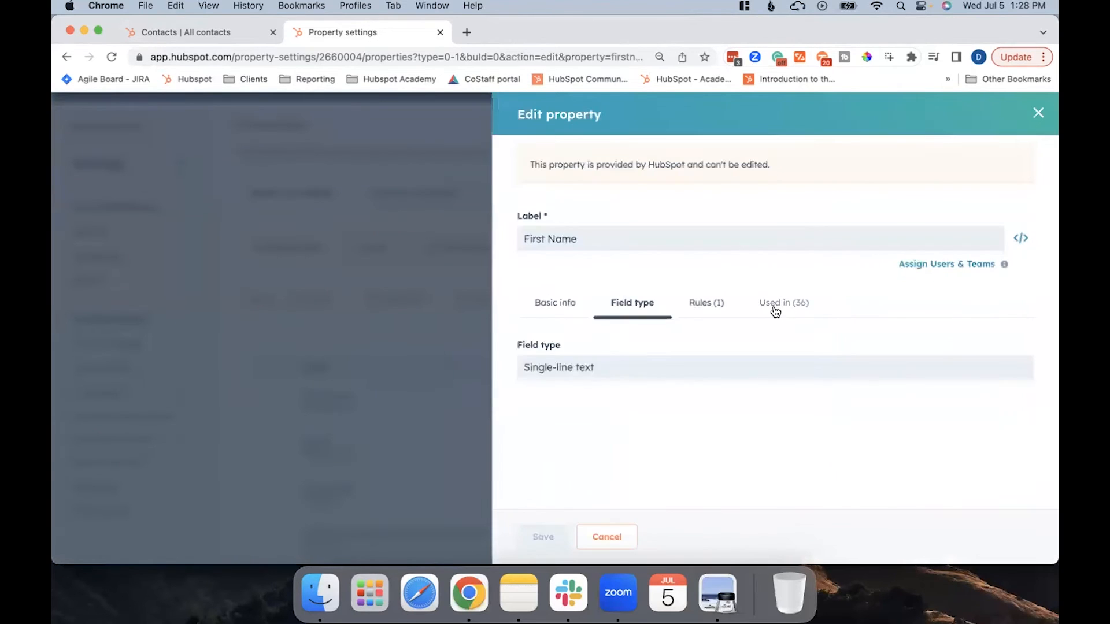
Check where the First Name property is used, including its list of templates, and close the property.
click(775, 312)
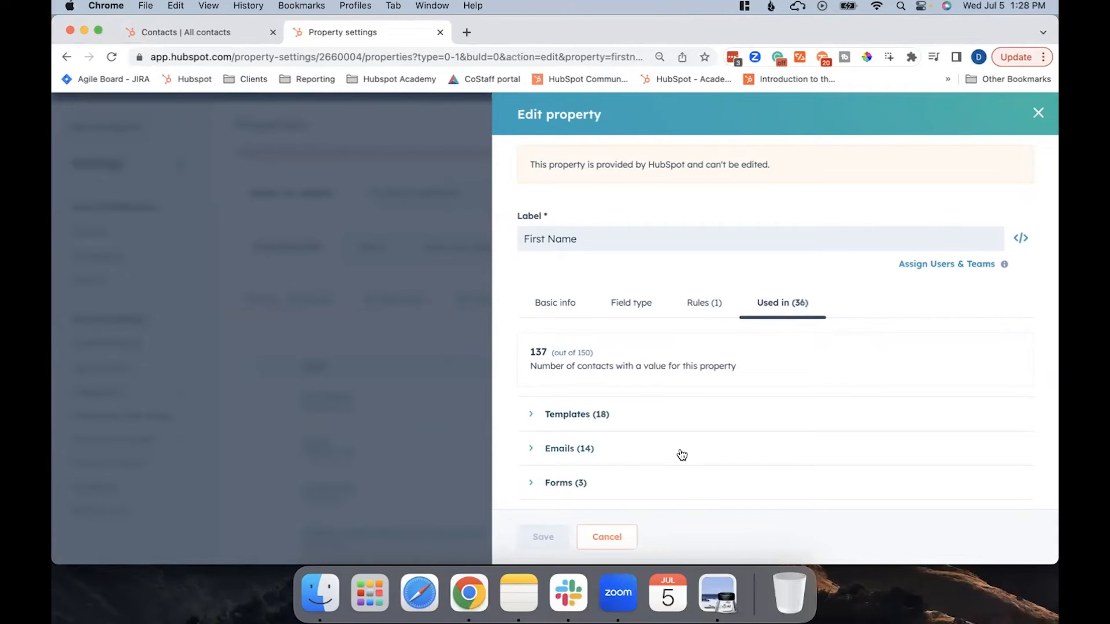
scroll(681, 454, down, 1)
click(543, 396)
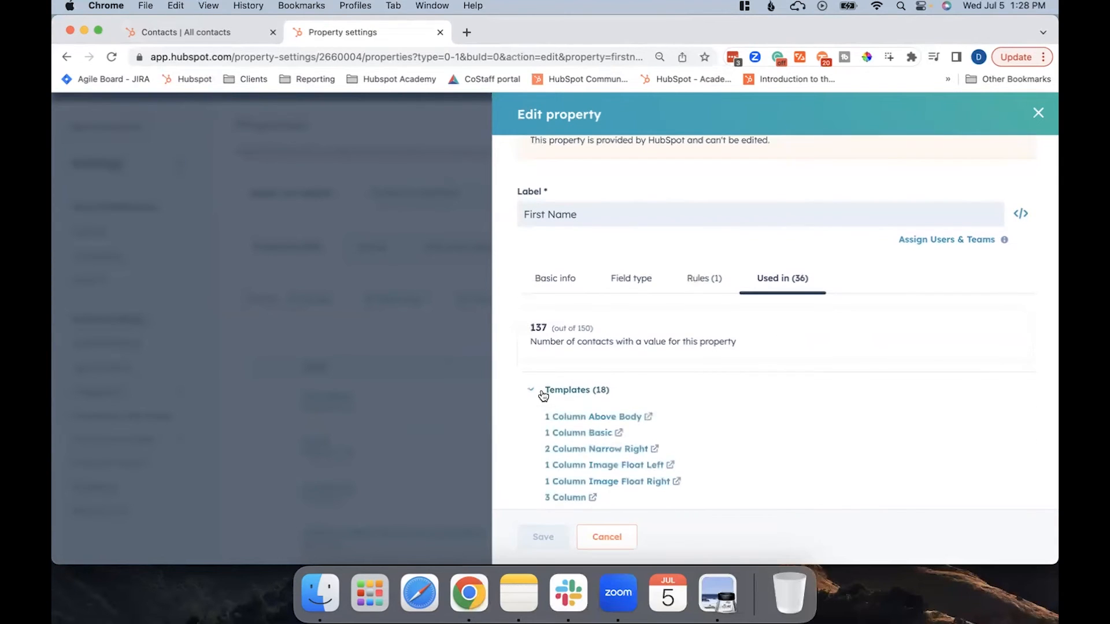
click(544, 396)
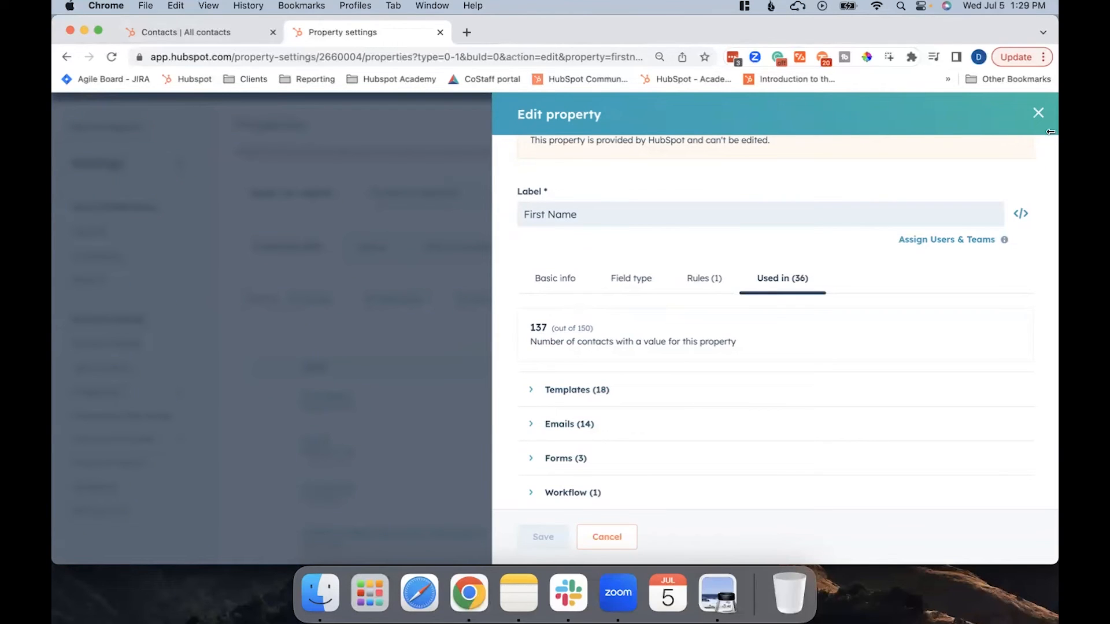
click(1035, 115)
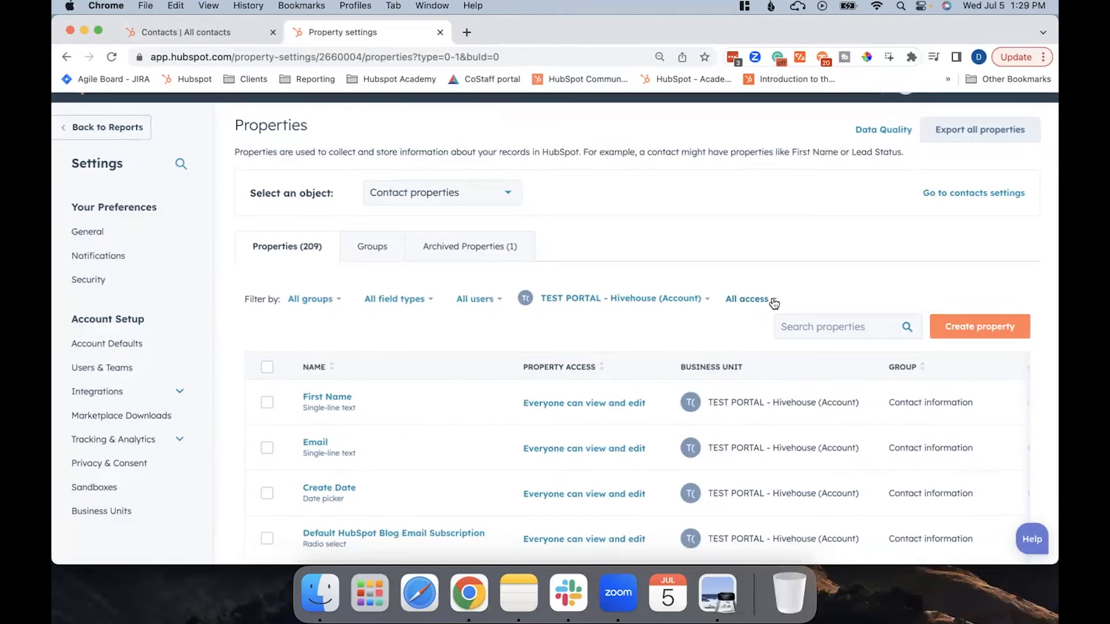
Go to the contact object settings and open the "Create contact" form for customization.
scroll(130, 370, down, 5)
scroll(130, 375, down, 3)
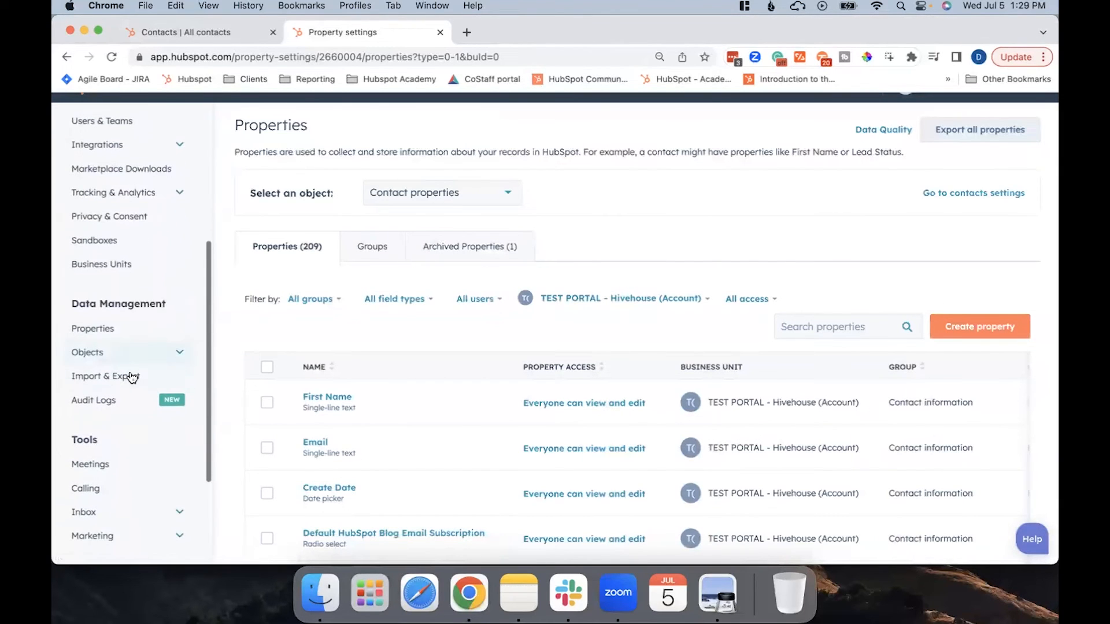
click(176, 346)
click(144, 375)
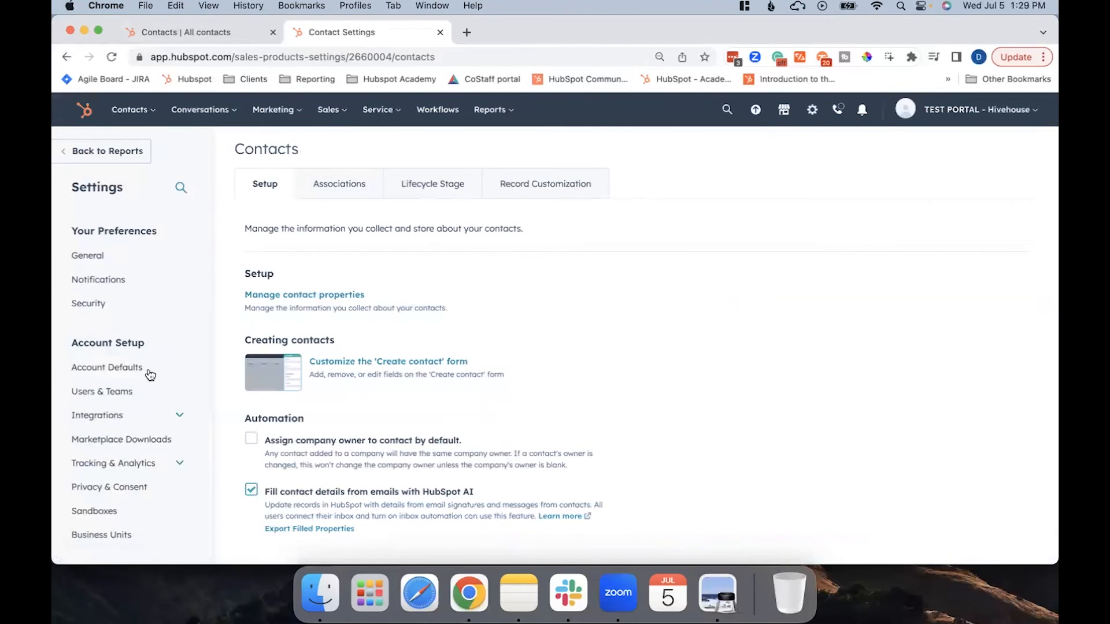
click(436, 367)
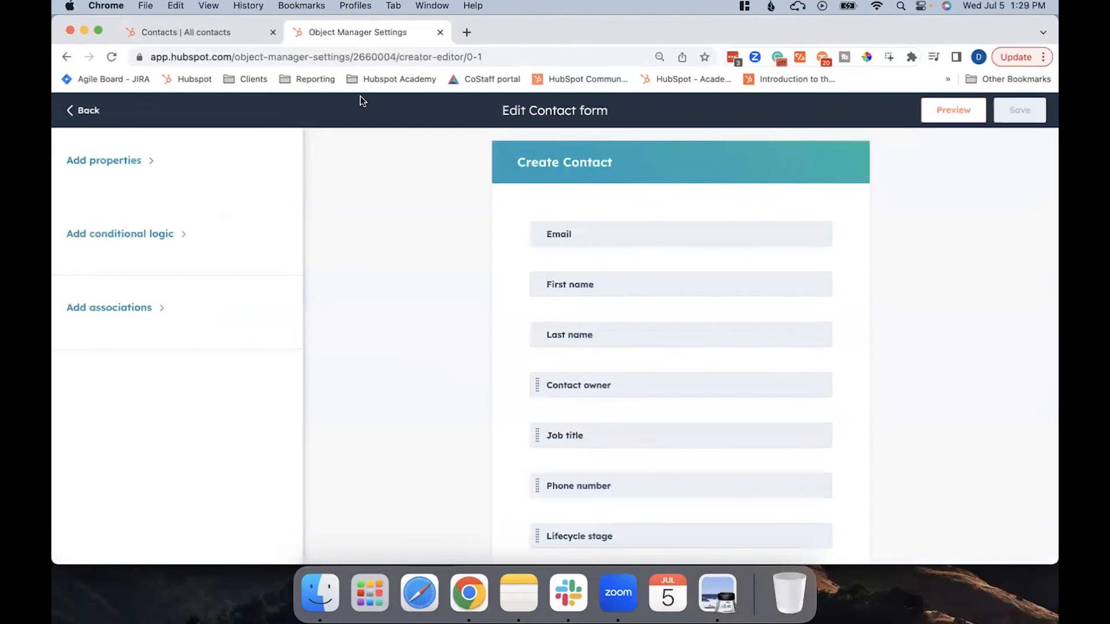
Add the "Do you work with an existing agency?" property to the end of the Create Contact form and save the form.
scroll(502, 327, down, 2)
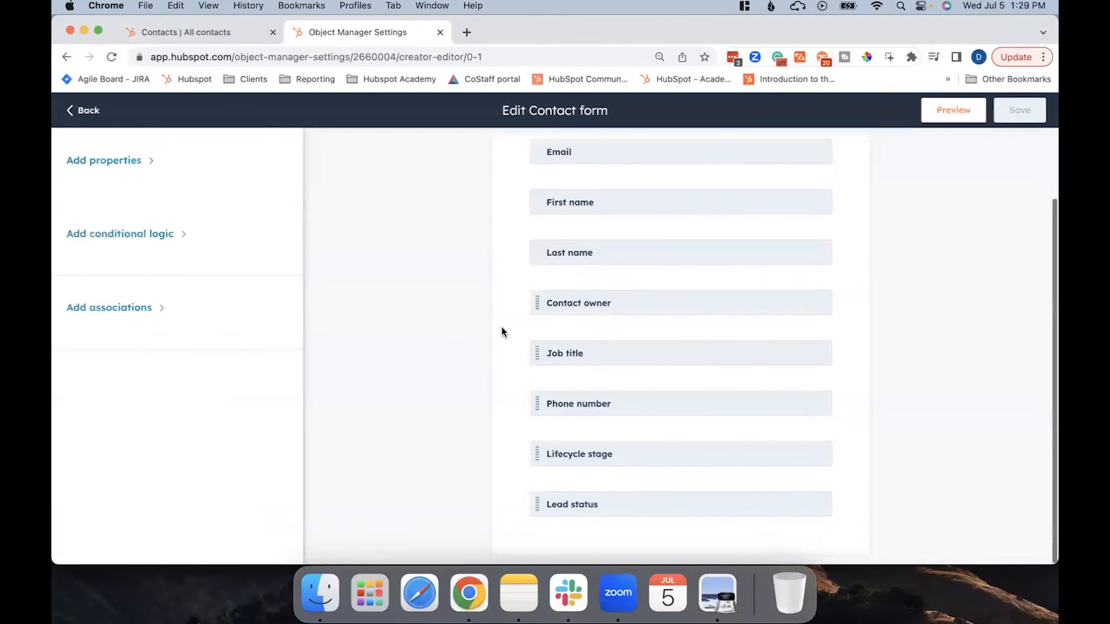
click(118, 159)
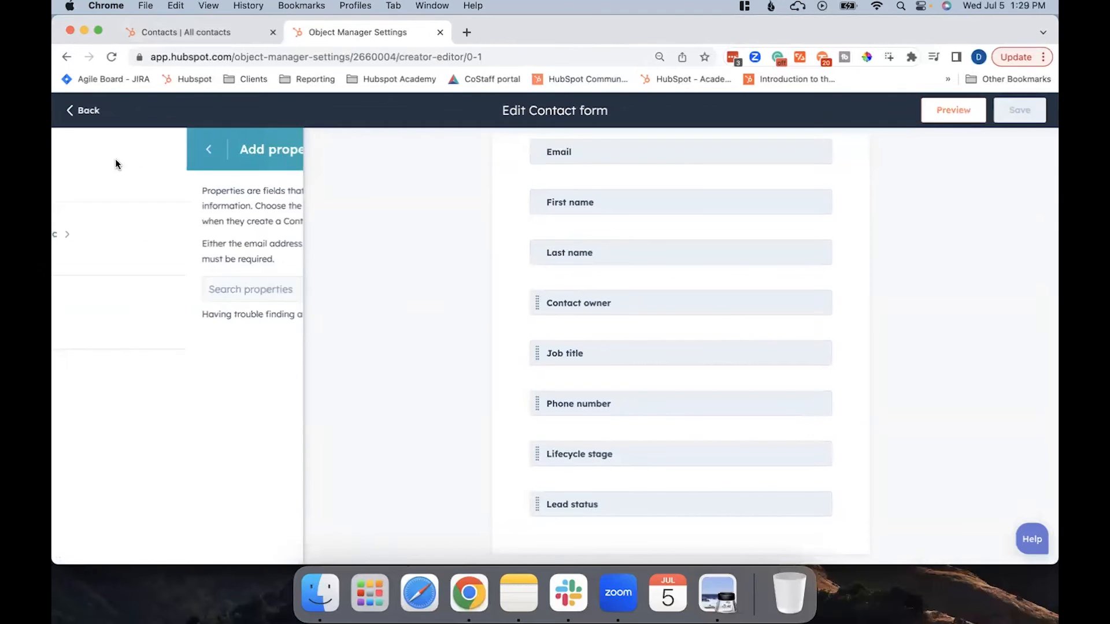
click(114, 293)
text(Do)
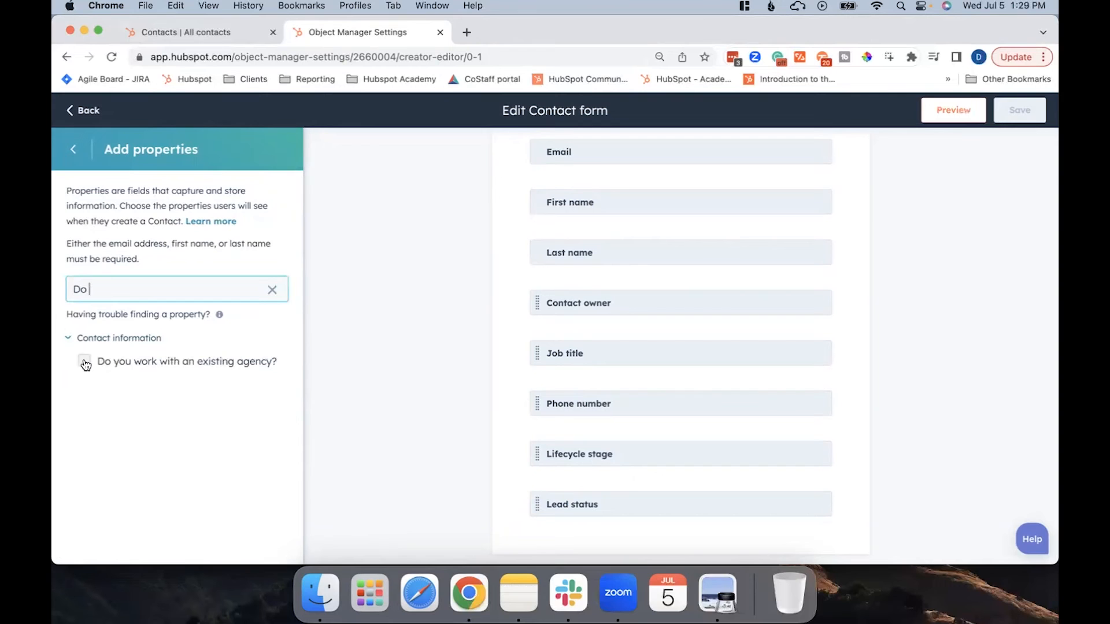
click(84, 362)
scroll(670, 454, down, 2)
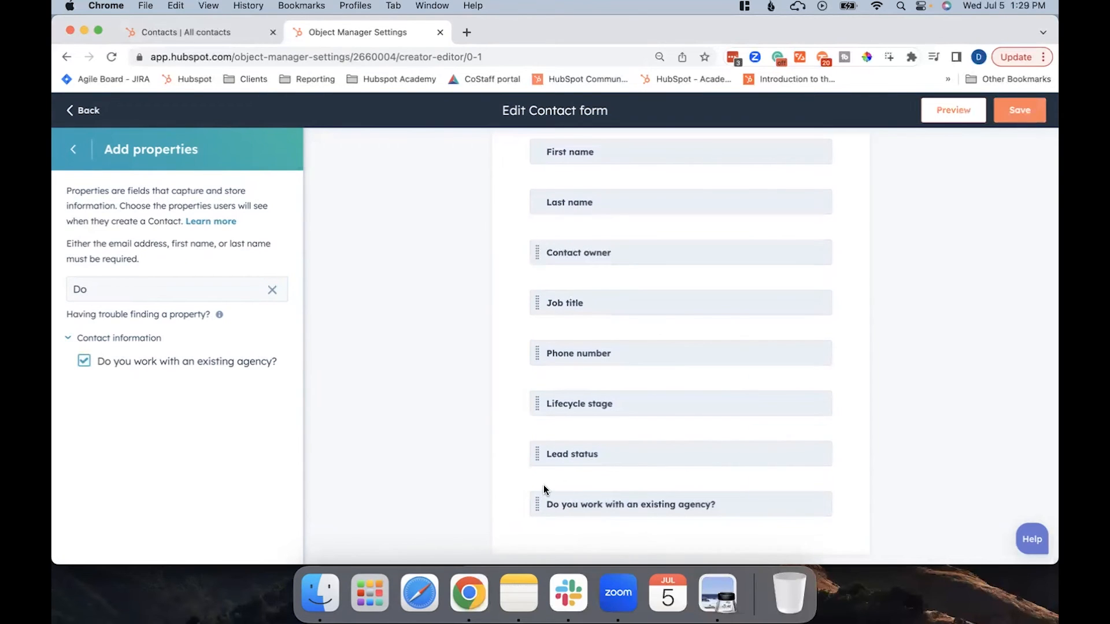
mouse_move(537, 504)
mouse_down()
mouse_move(545, 396)
mouse_move(533, 504)
mouse_up()
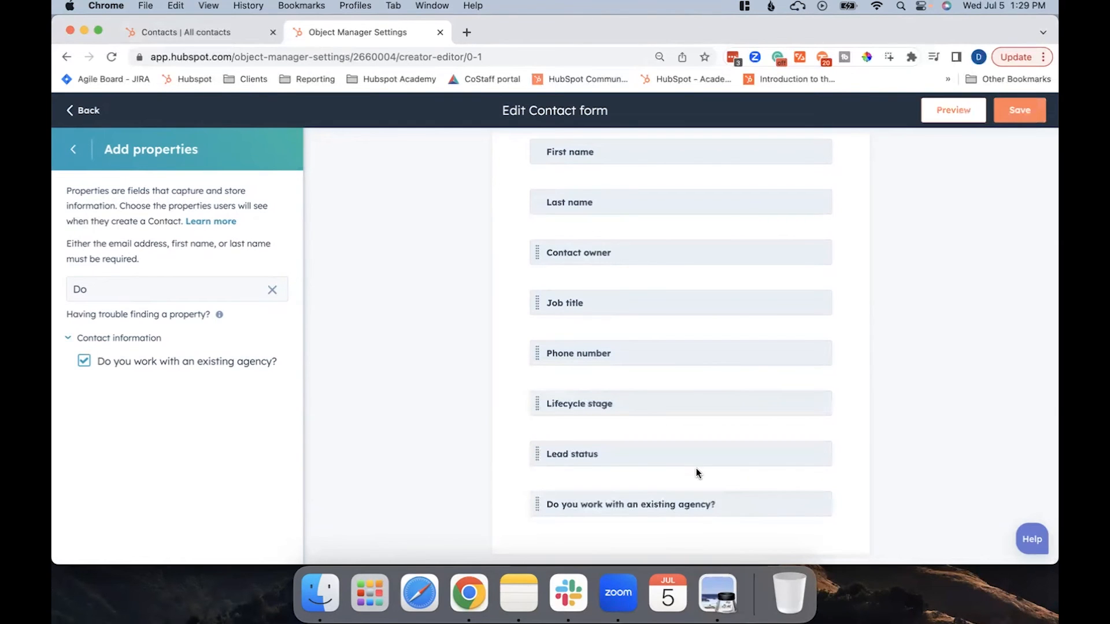
scroll(896, 377, up, 5)
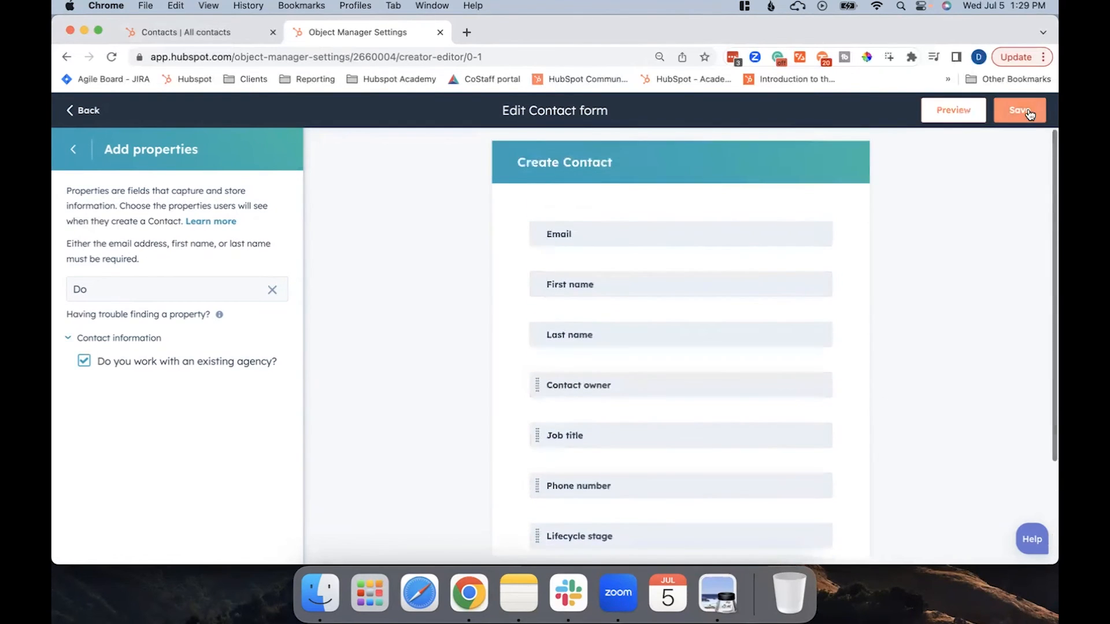
click(1023, 111)
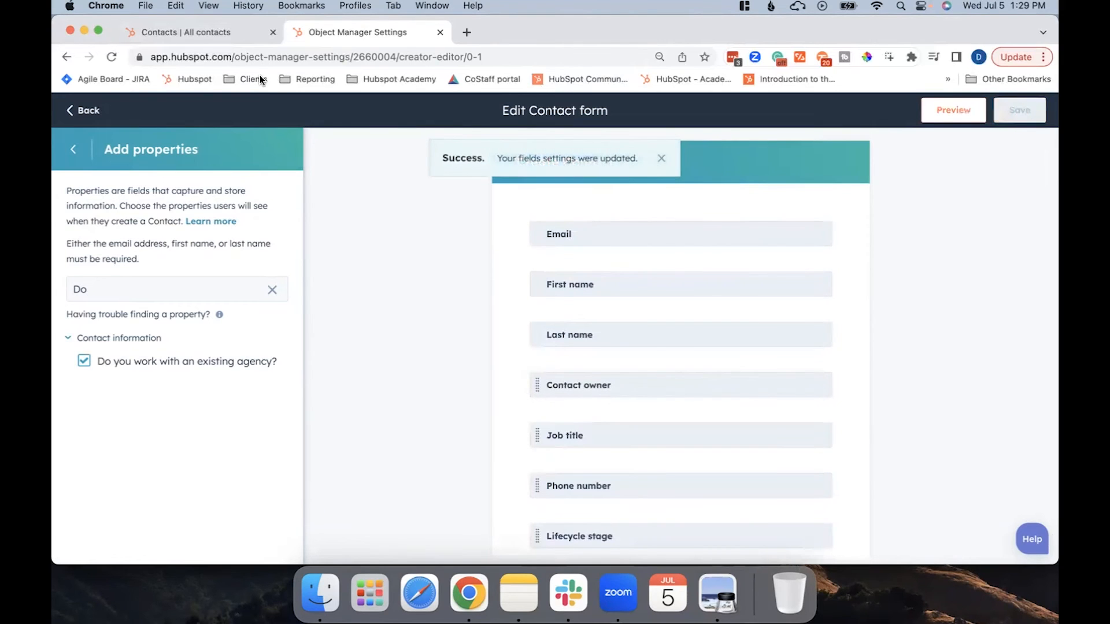
Return from the form editor, start a new contact, and check the dropdown of its "Do you work with an existing agency?" field.
click(84, 110)
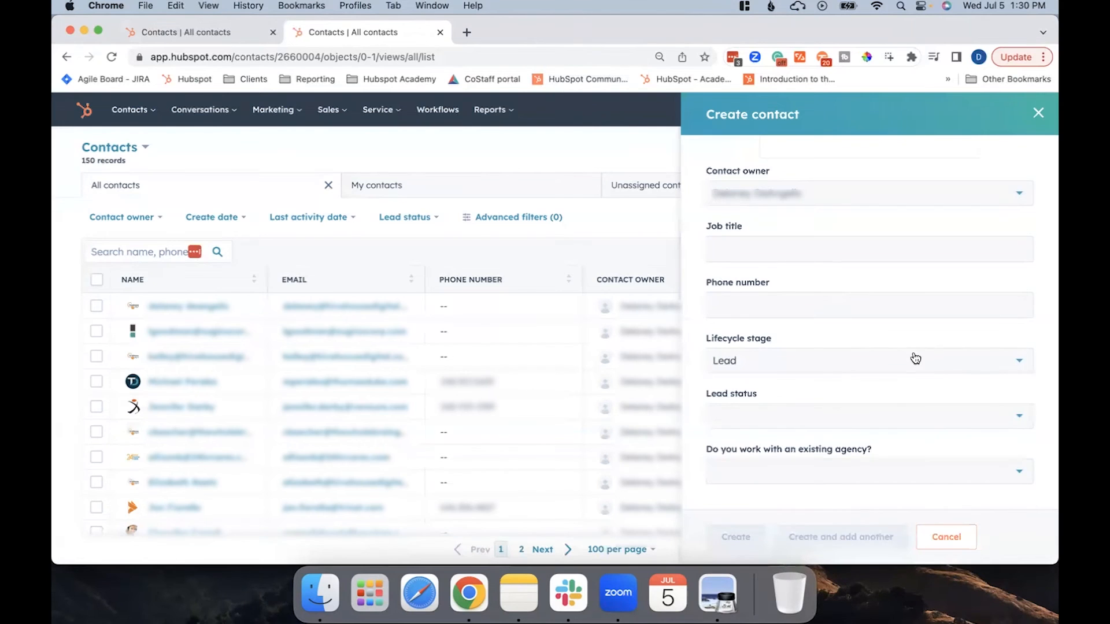
click(887, 473)
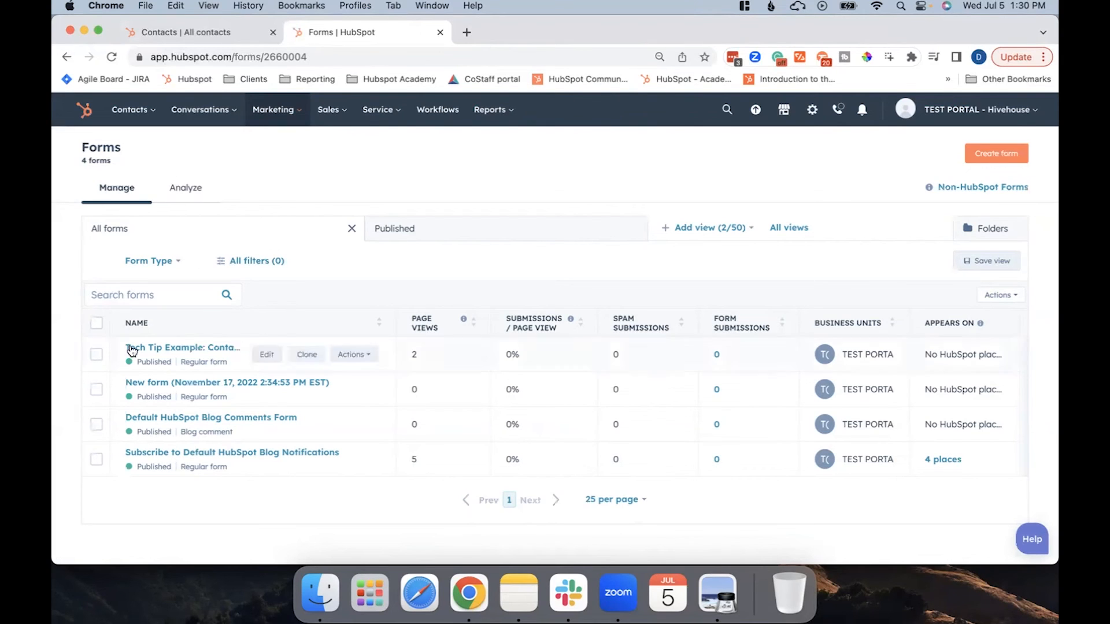
Edit the marketing form "Tech Tip Example: Contact Us Form" and add the "Do you work with an existing agency?" property below Industry.
click(157, 352)
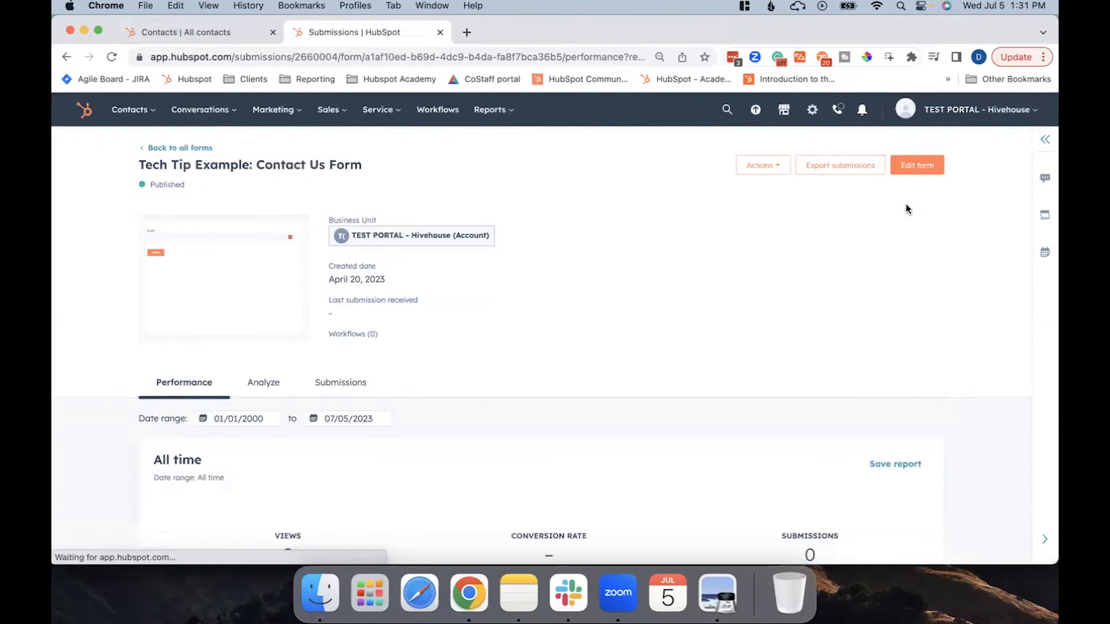
click(934, 166)
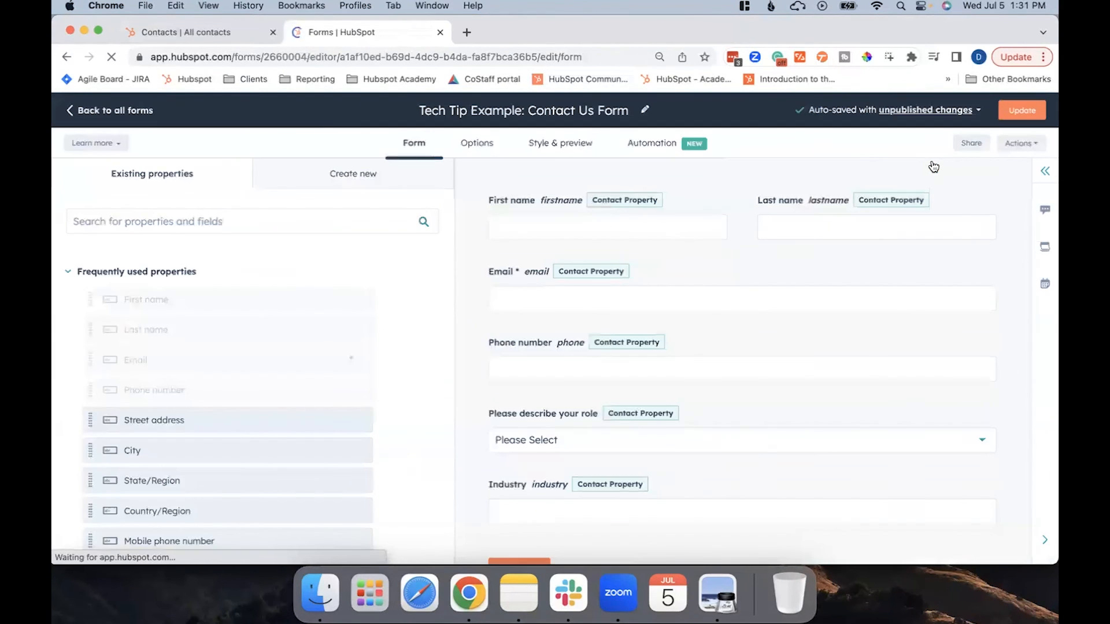
scroll(693, 463, down, 2)
click(160, 230)
text(Do you)
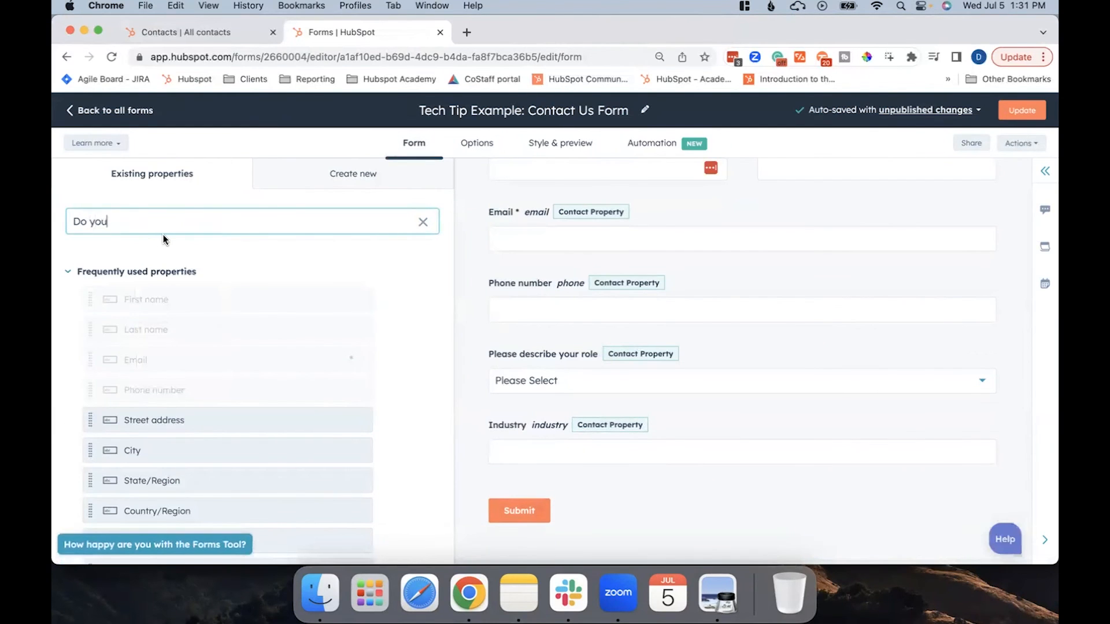
drag(109, 317, 627, 479)
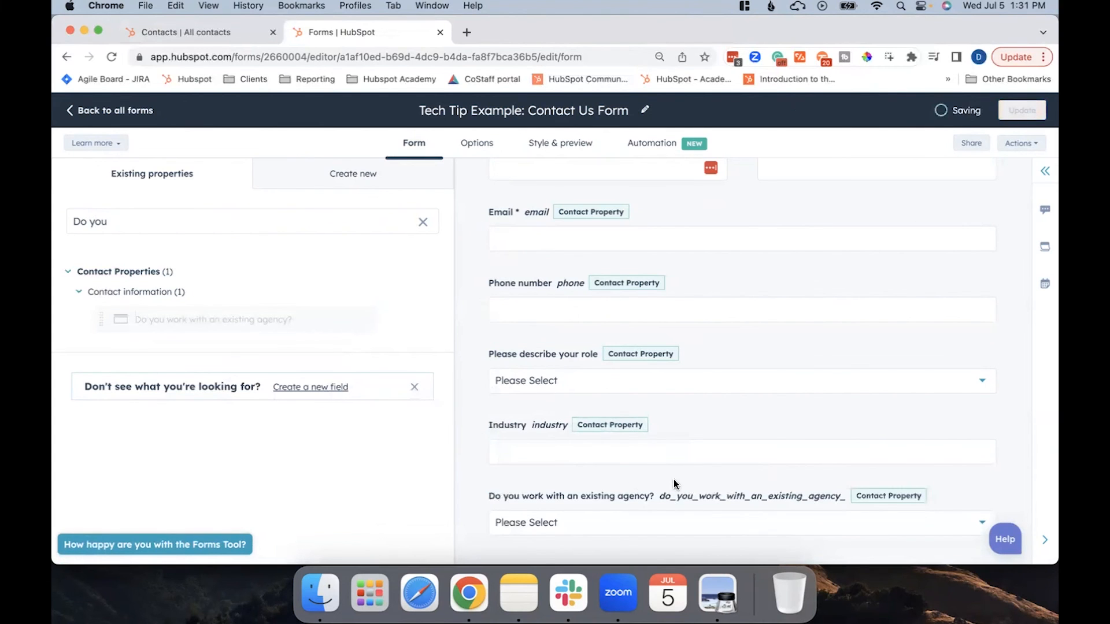
scroll(673, 485, down, 2)
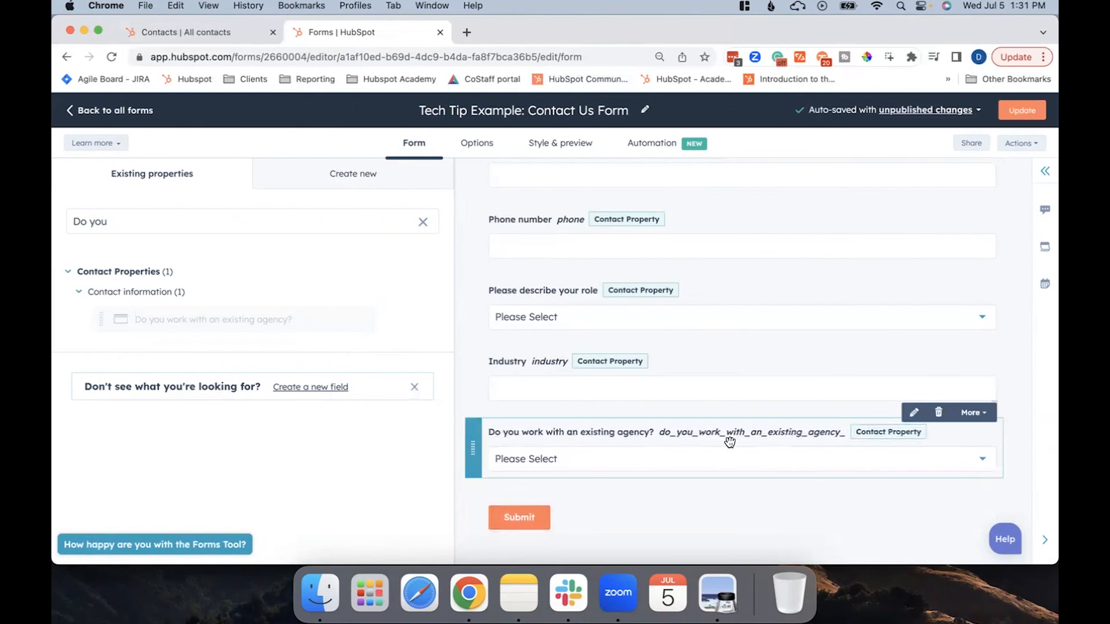
Open the agency field's settings in the form, try its required and hidden switches, and review its label, placeholder text and field options.
click(914, 413)
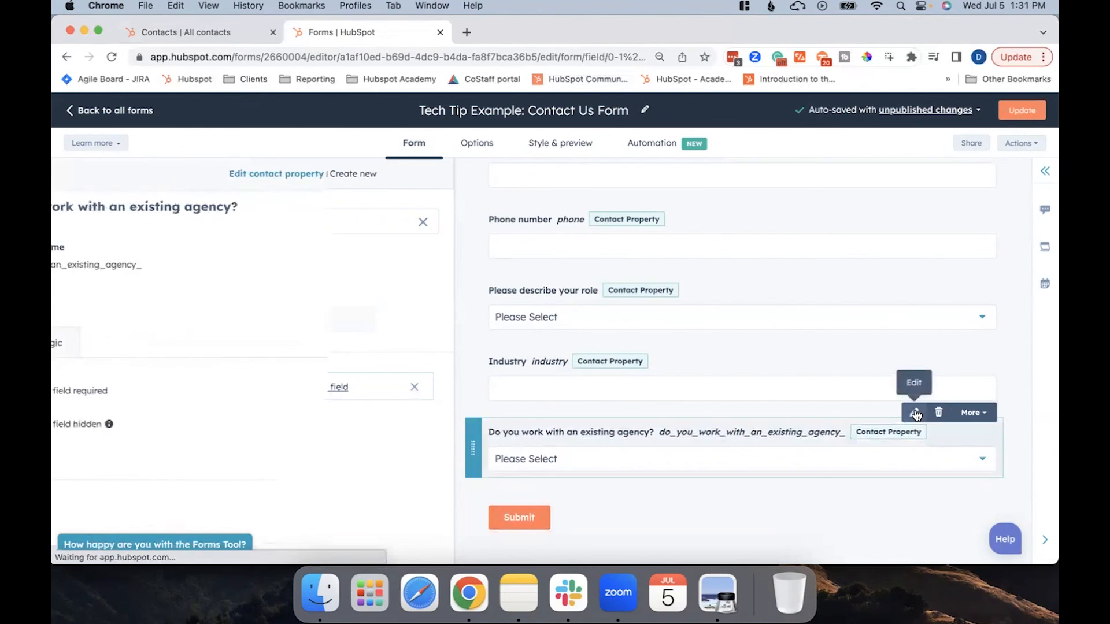
scroll(155, 389, down, 2)
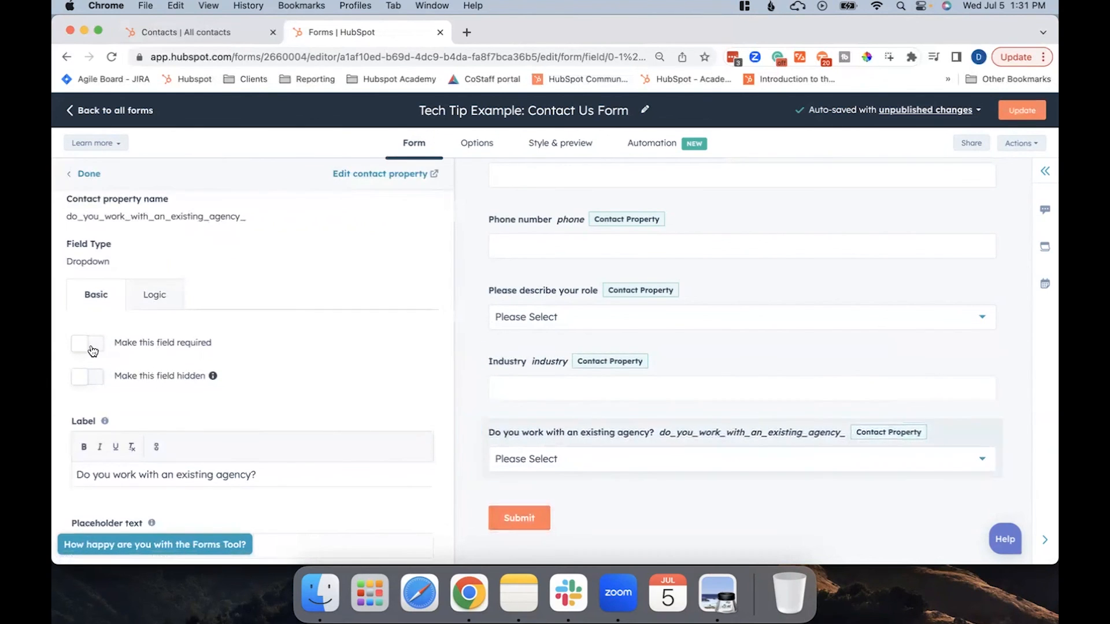
click(93, 346)
click(92, 347)
click(91, 381)
click(93, 382)
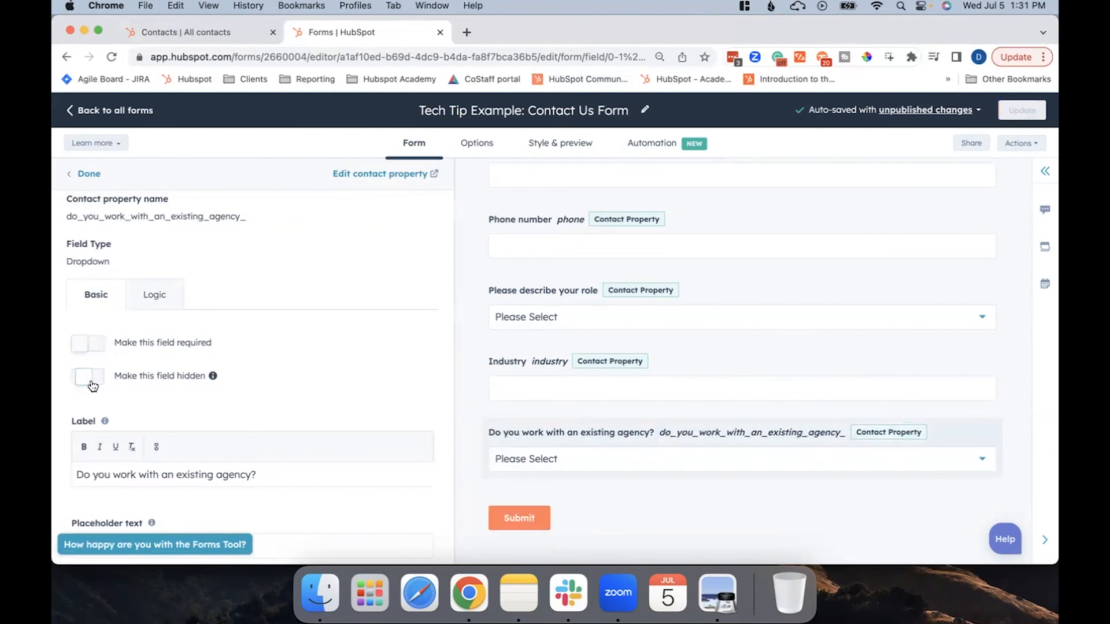
scroll(211, 370, down, 4)
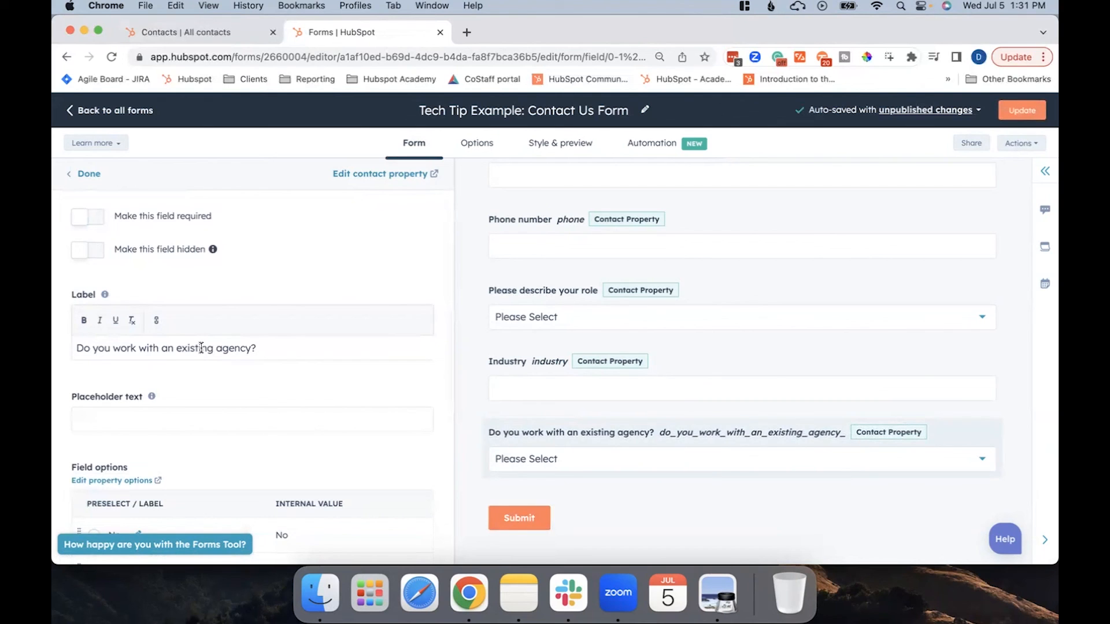
scroll(138, 424, down, 3)
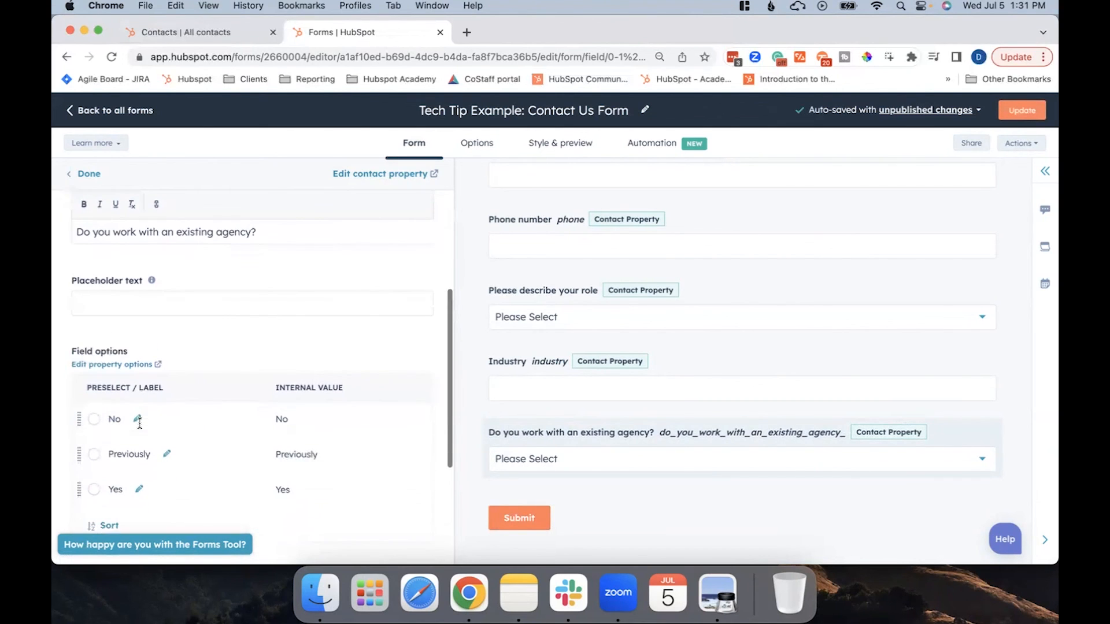
Check the remaining agency field settings down to the help text, and publish the updated "Tech Tip Example: Contact Us Form".
scroll(273, 422, down, 5)
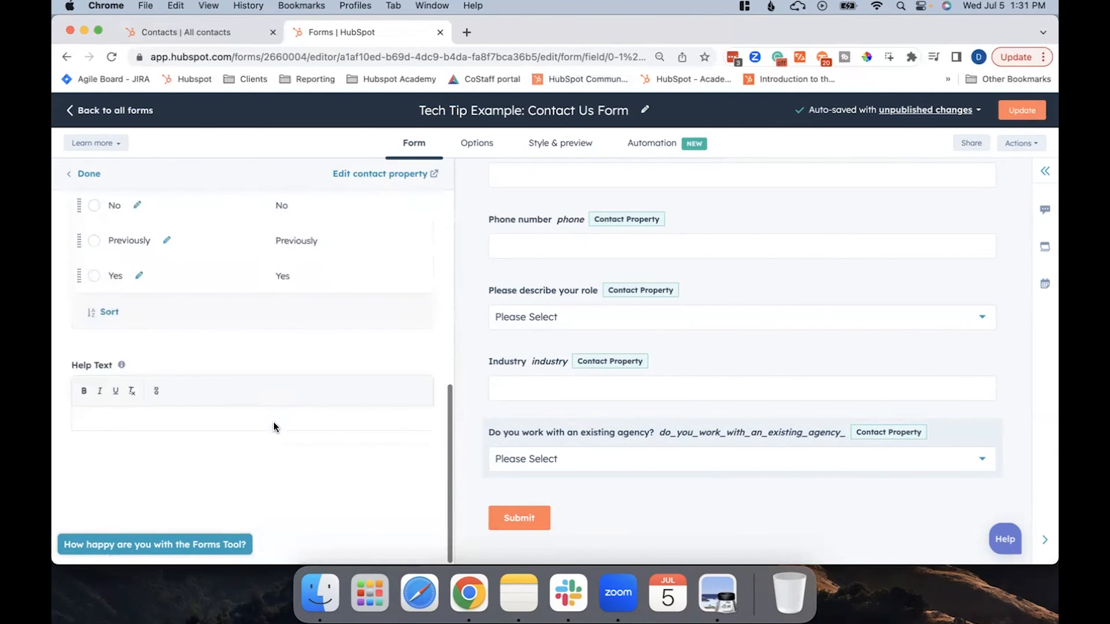
scroll(290, 426, up, 8)
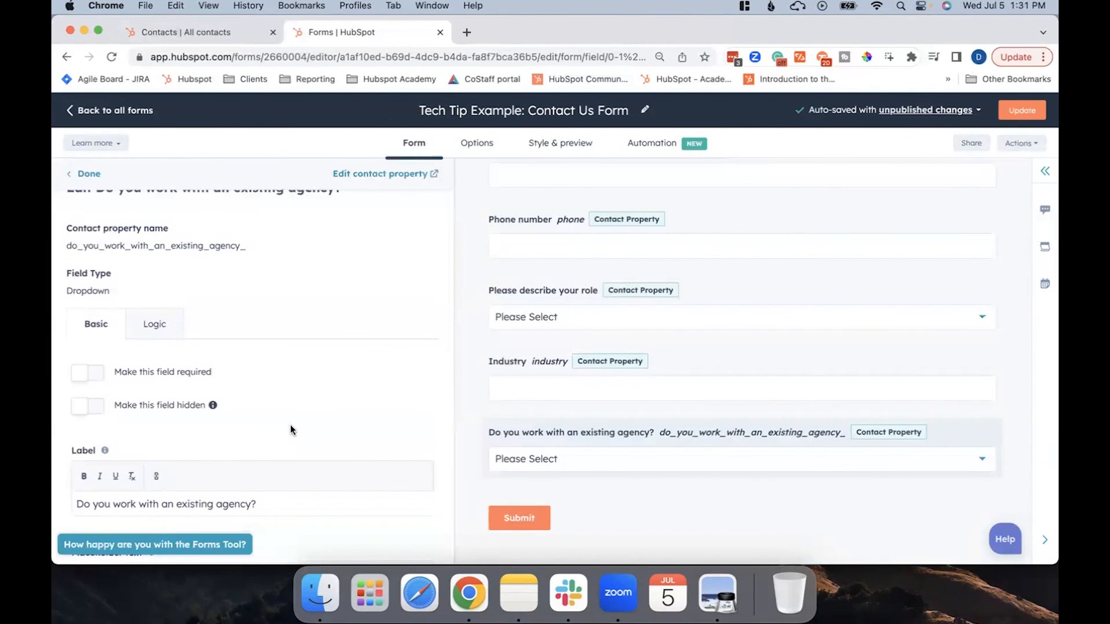
click(1019, 112)
click(795, 534)
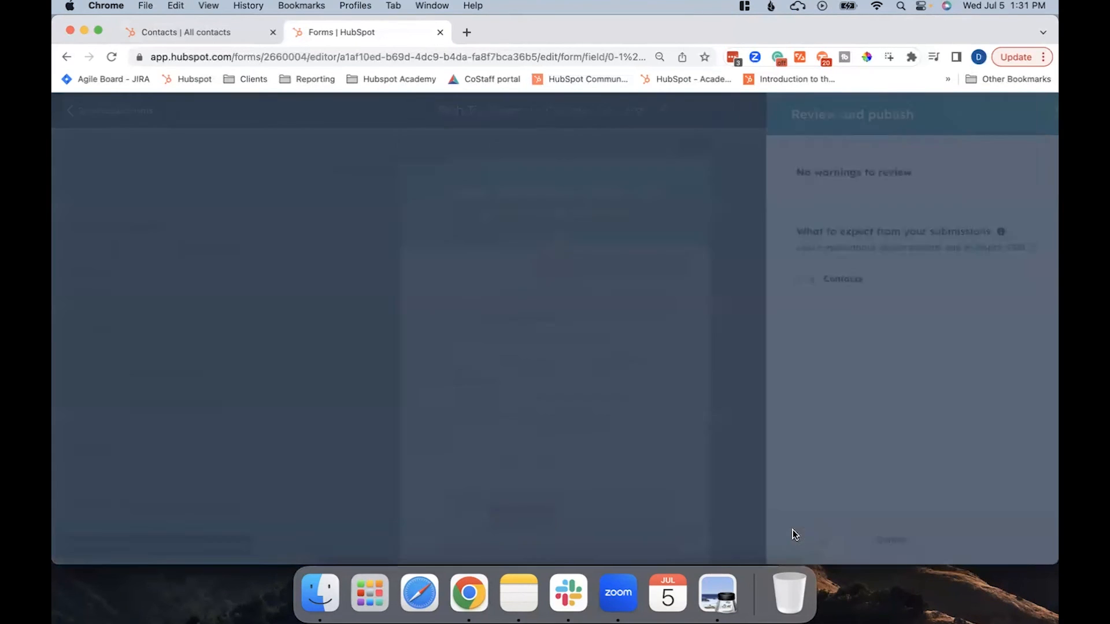
Preview the published form through its share link and check the dropdown options of "Do you work with an existing agency?" without choosing one.
click(540, 368)
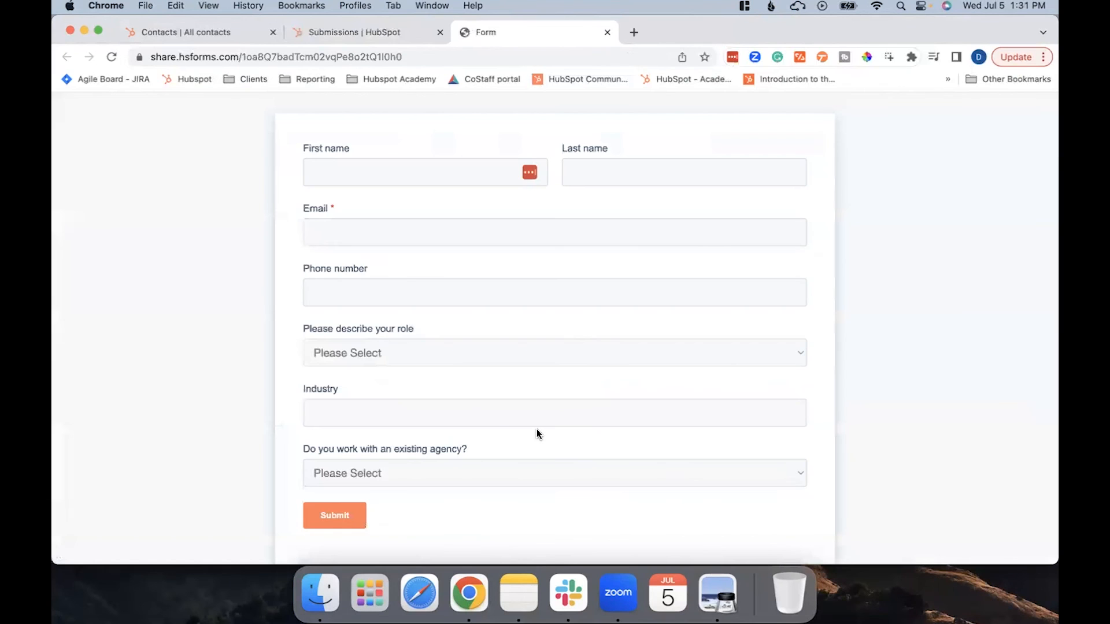
scroll(572, 434, down, 1)
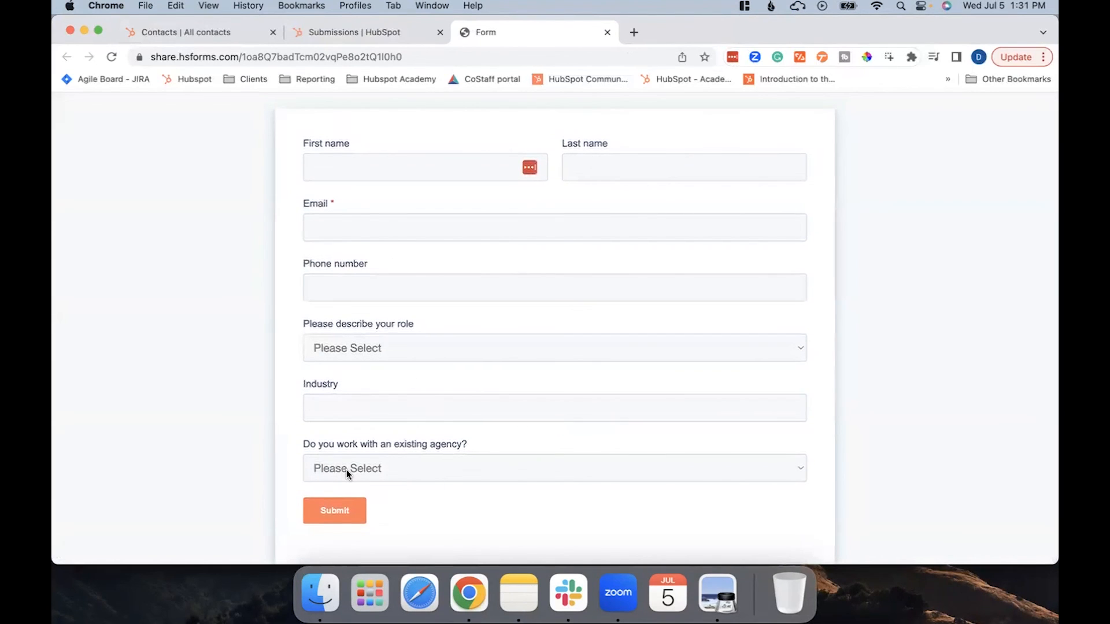
click(404, 468)
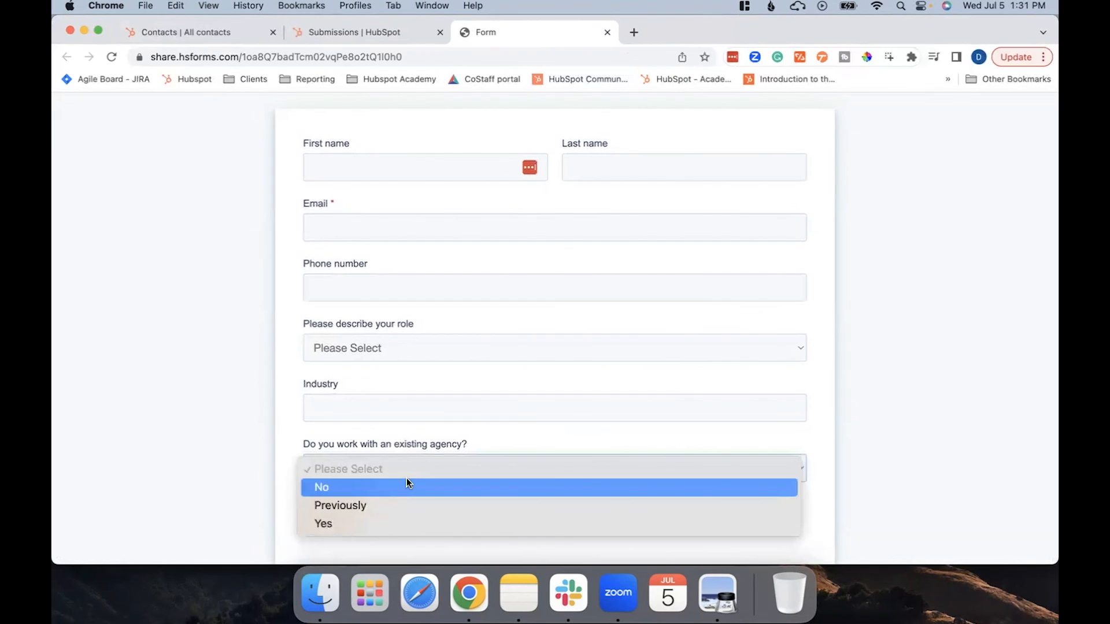
click(401, 435)
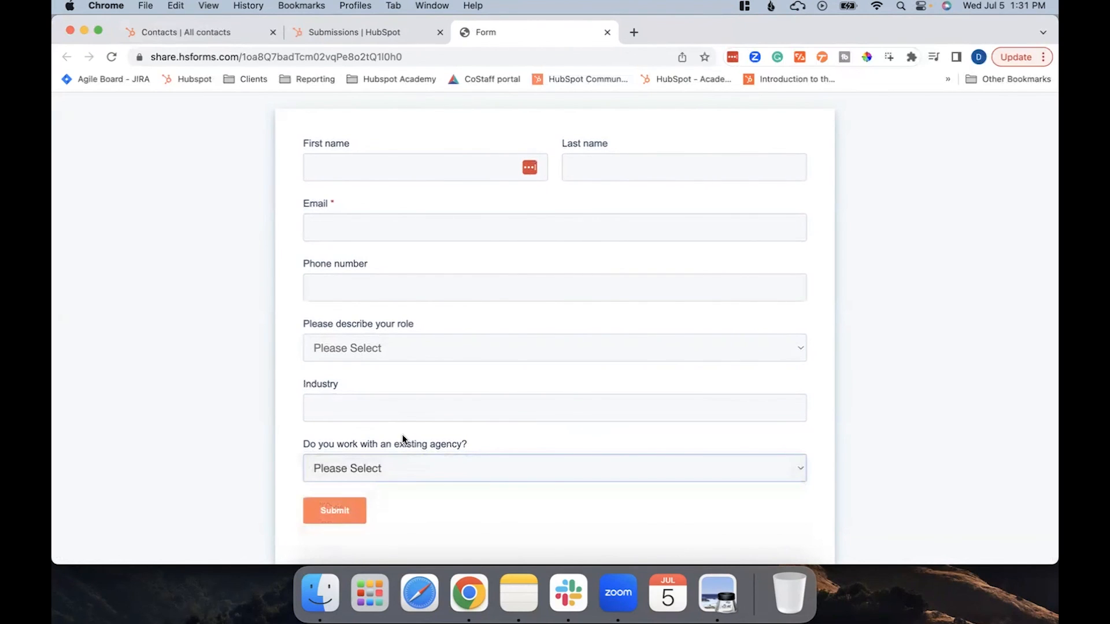